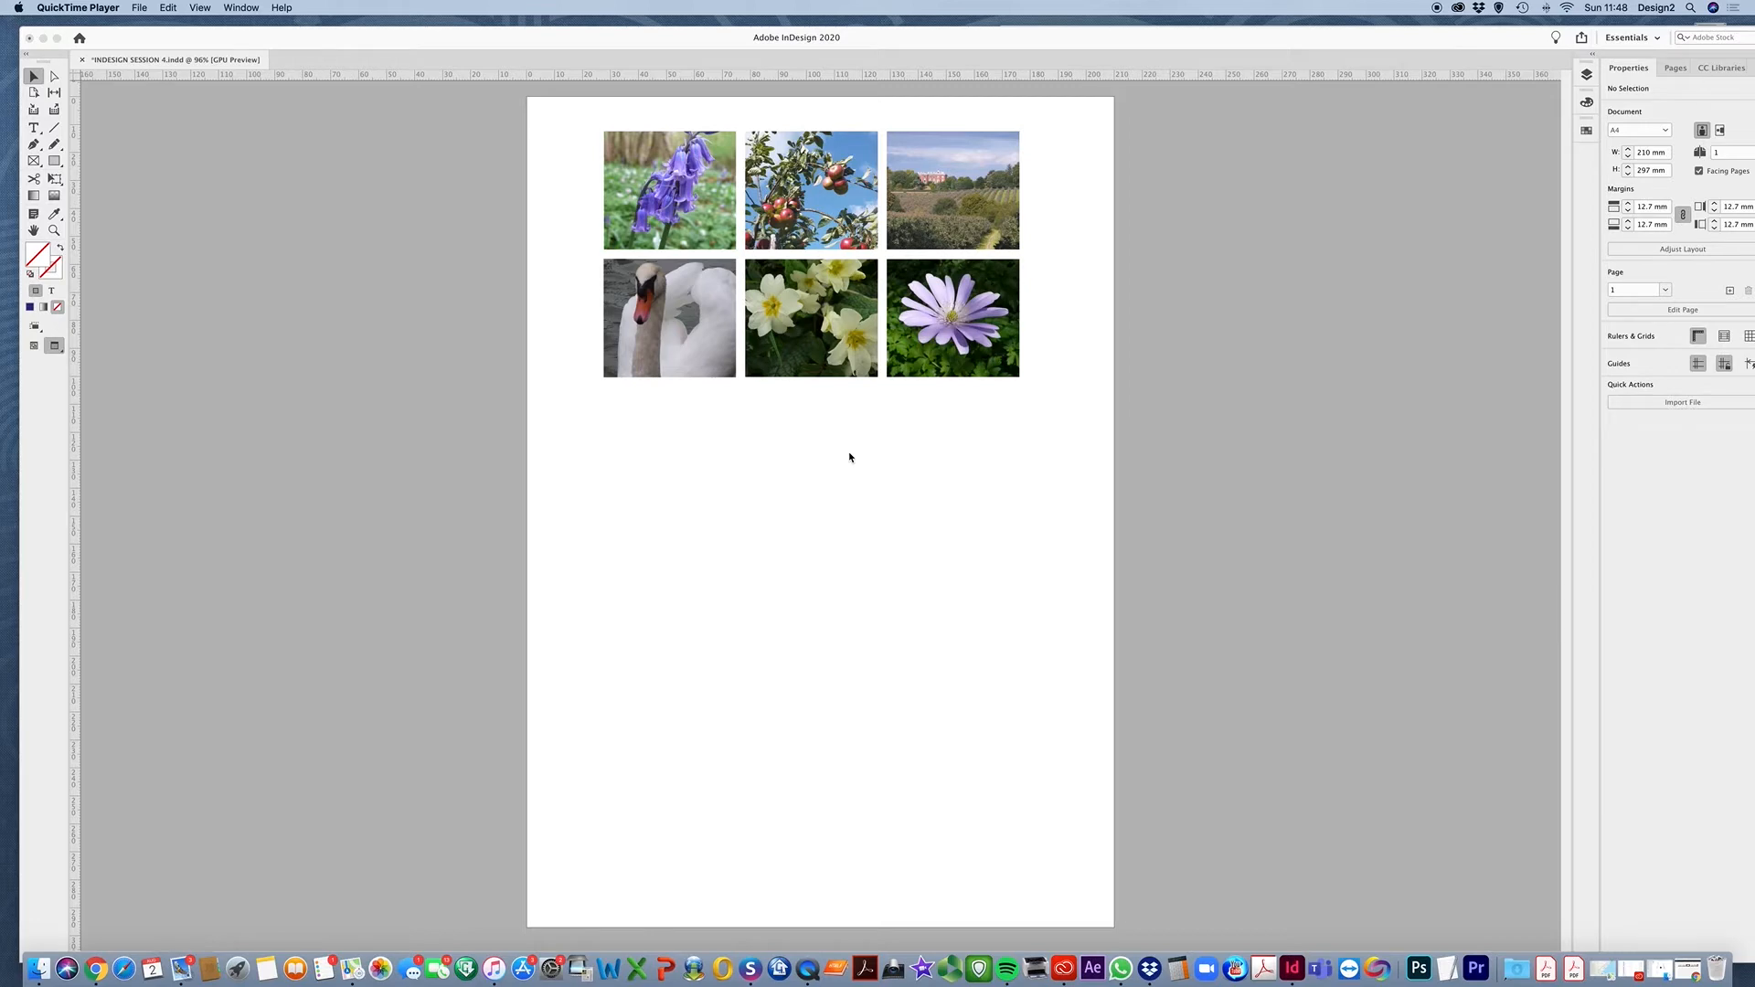
Load the five images from blue bells.jpg to P1020337.JPG in the Sample images folder for placing
click(499, 397)
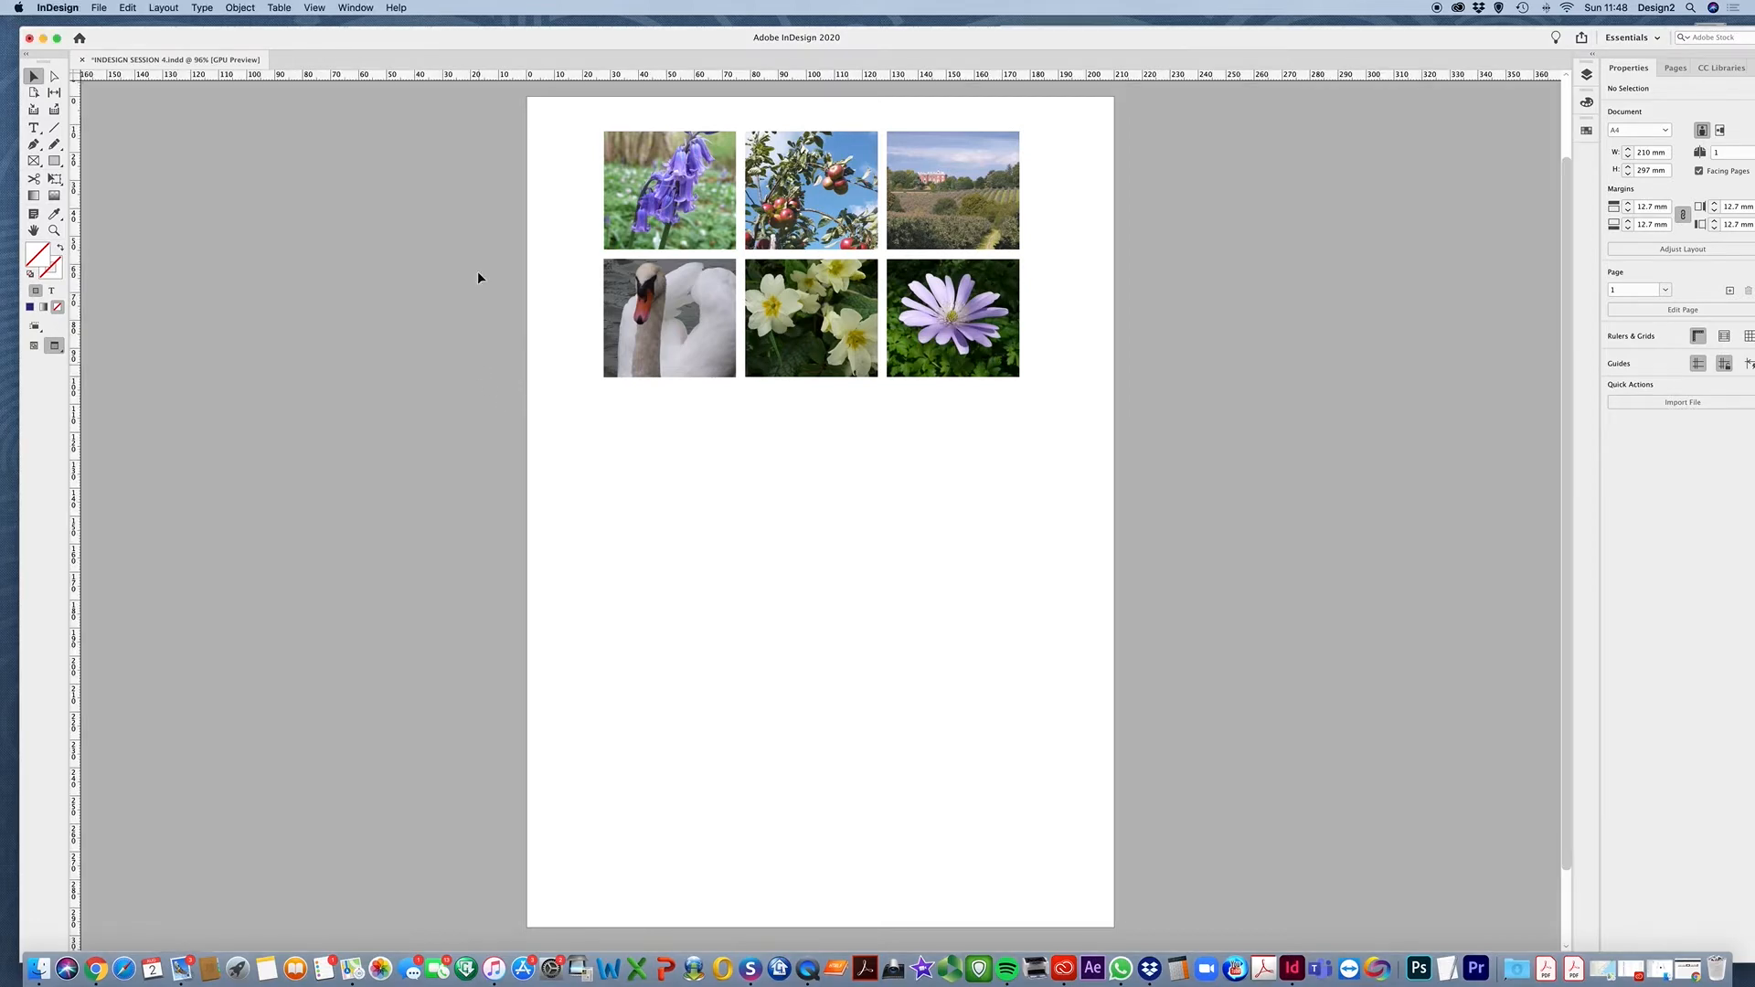
click(99, 7)
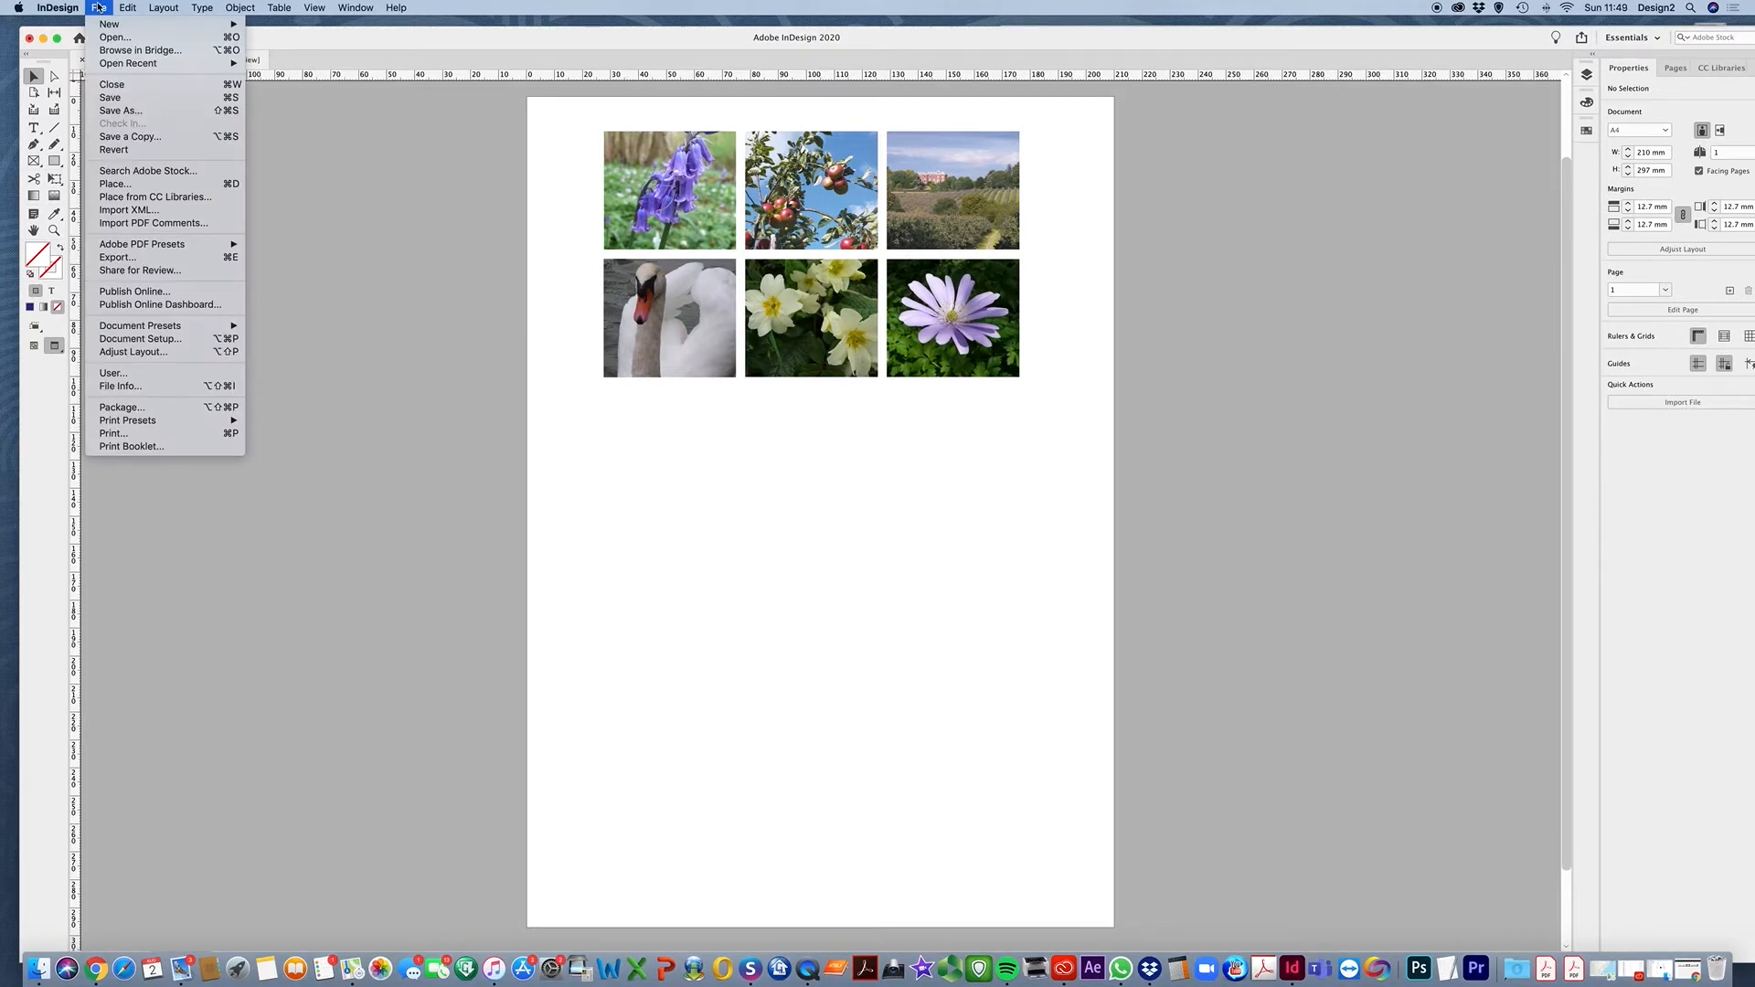
click(175, 187)
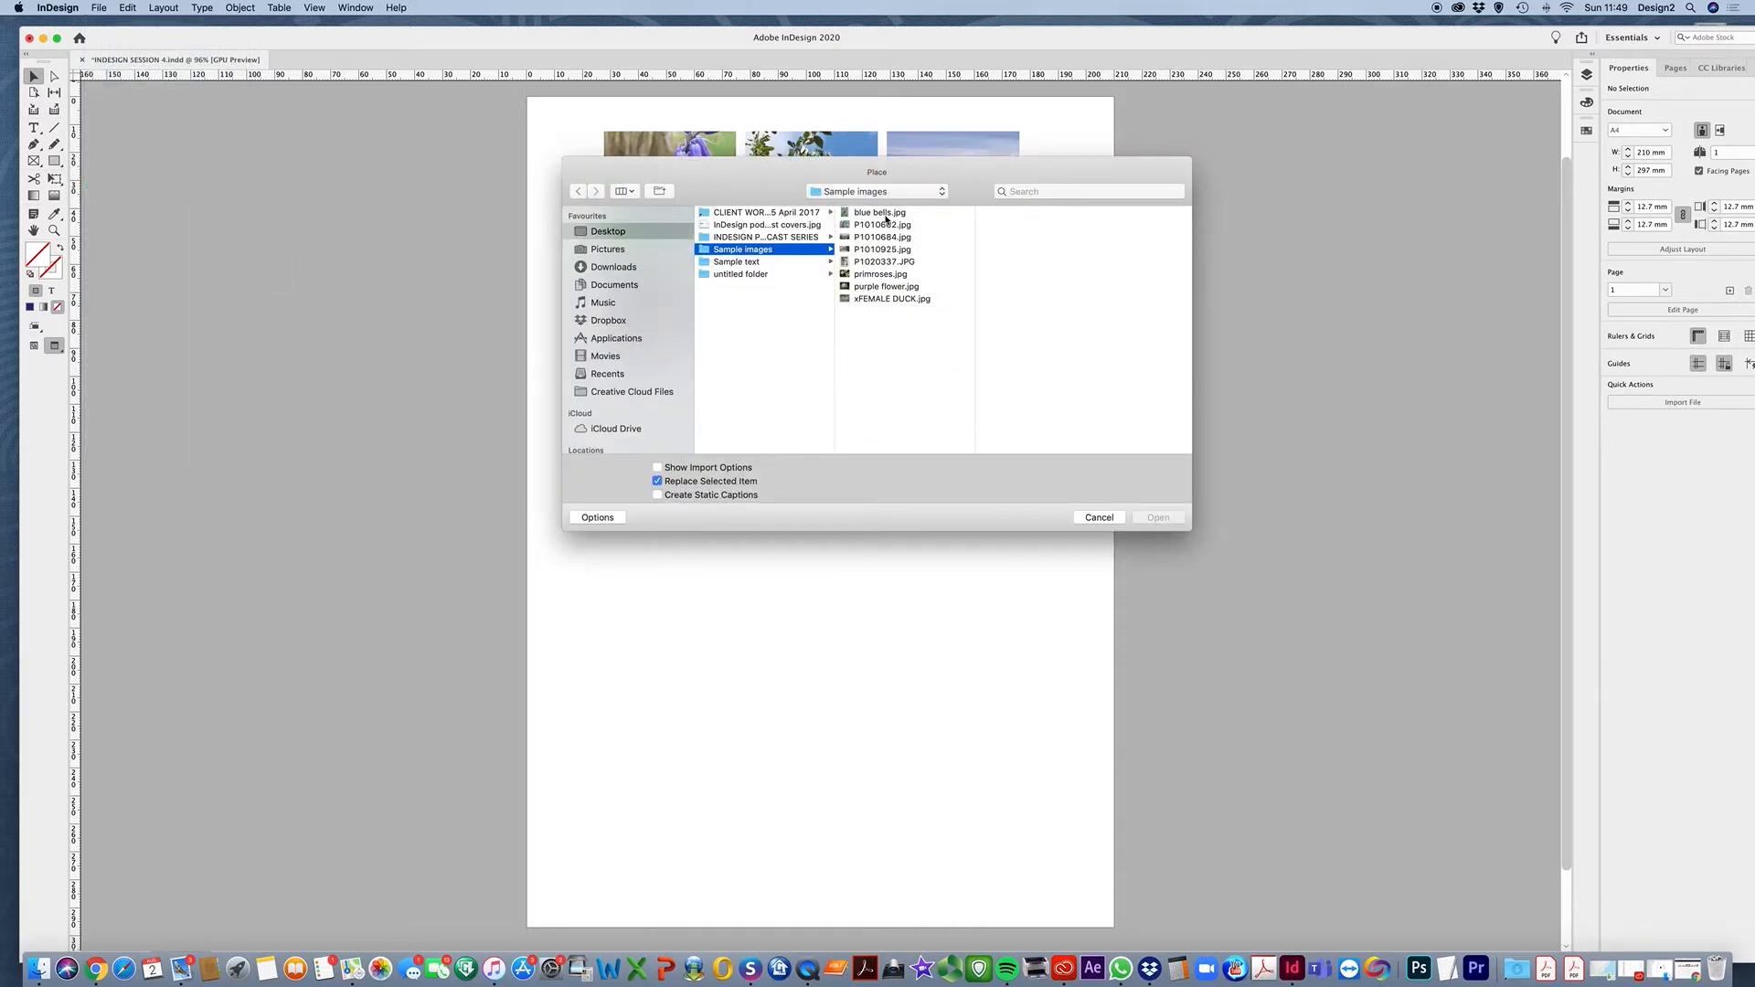
click(884, 214)
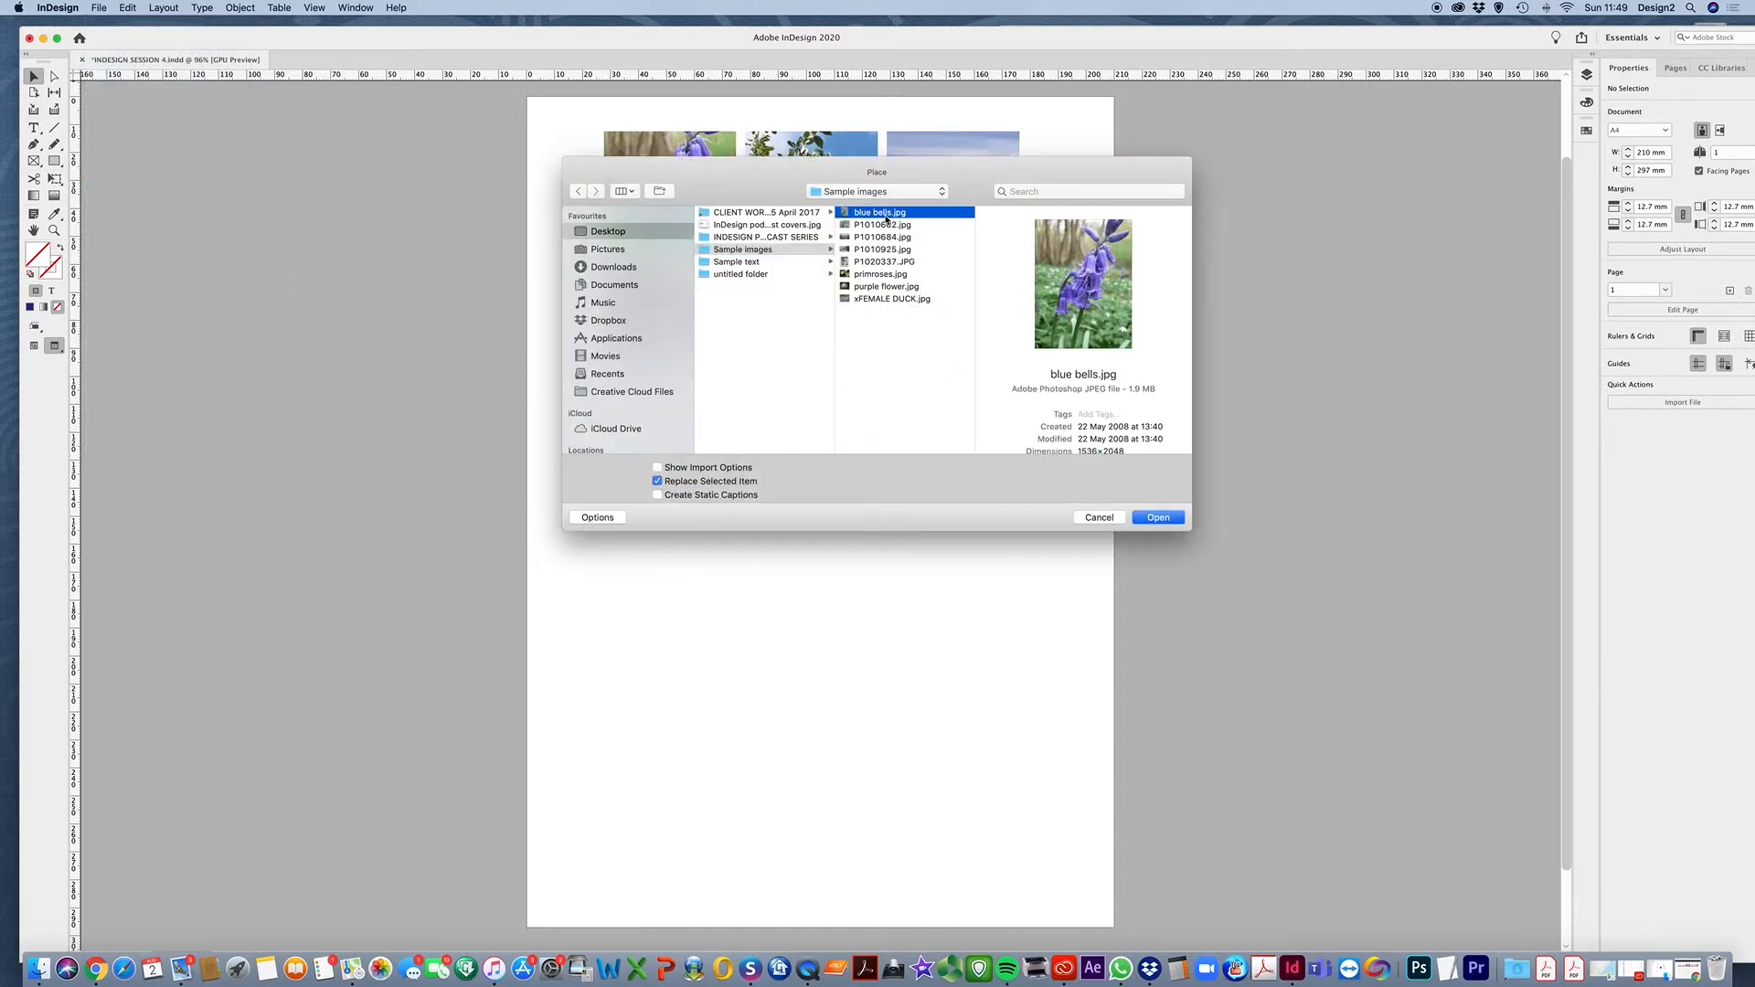
shift+click(881, 262)
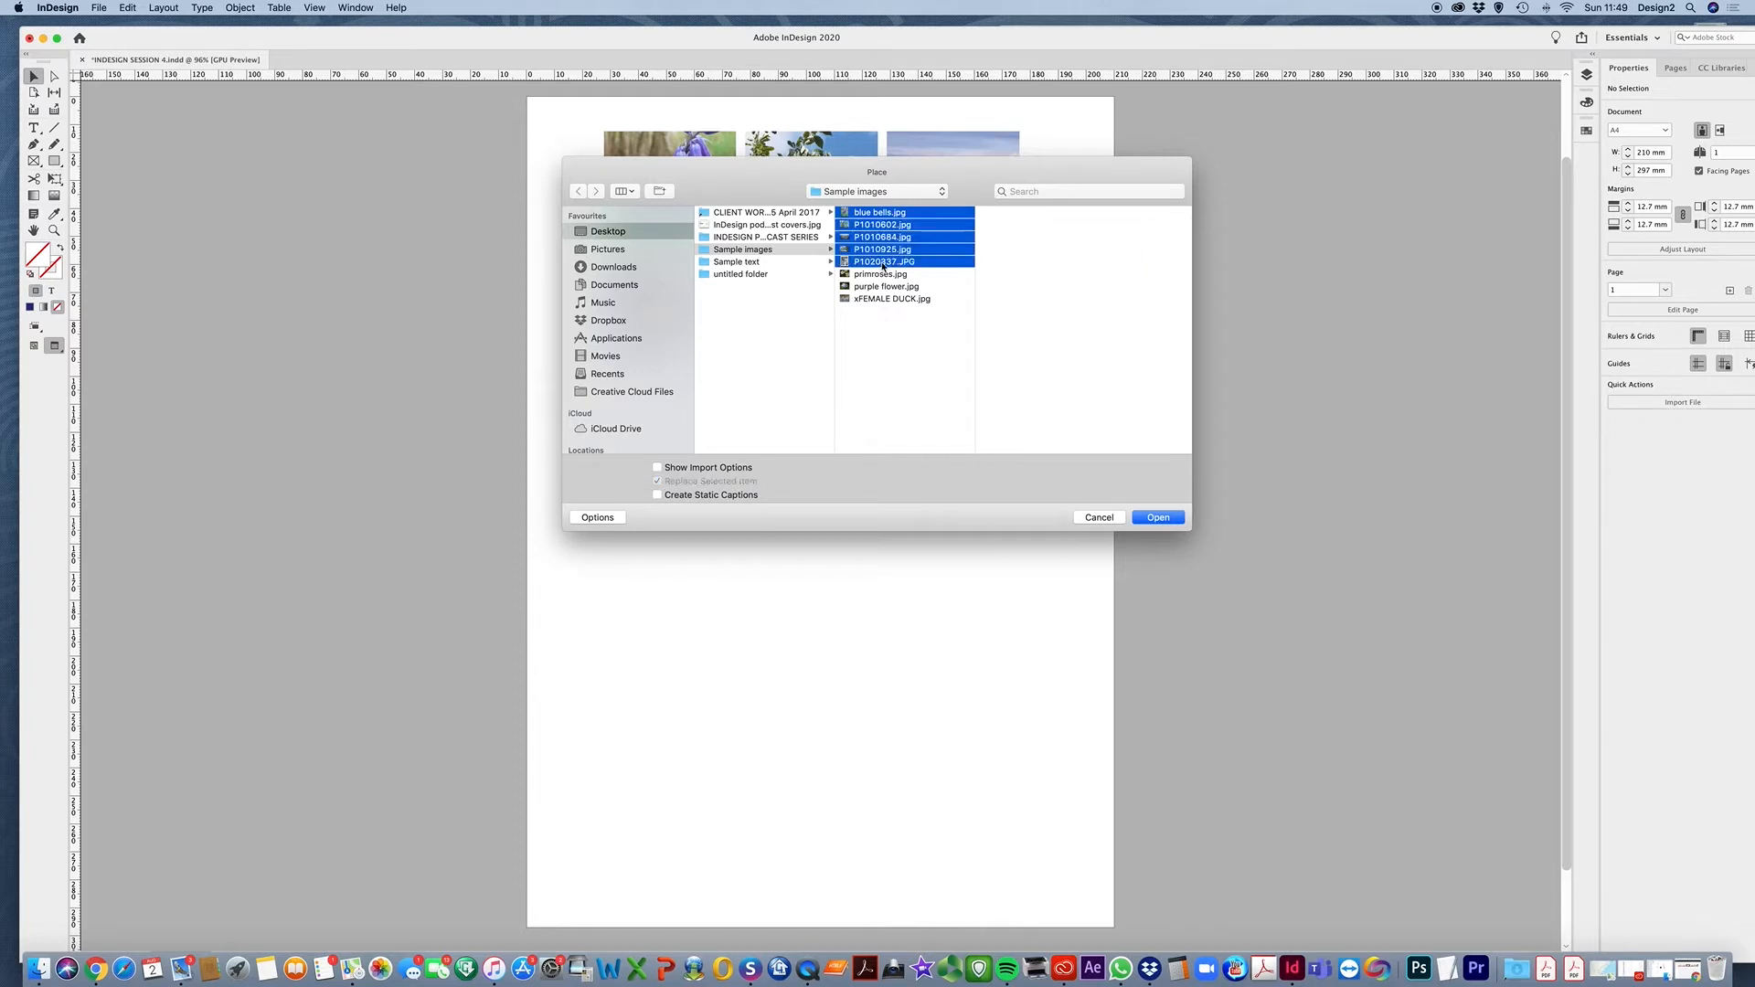
click(1159, 518)
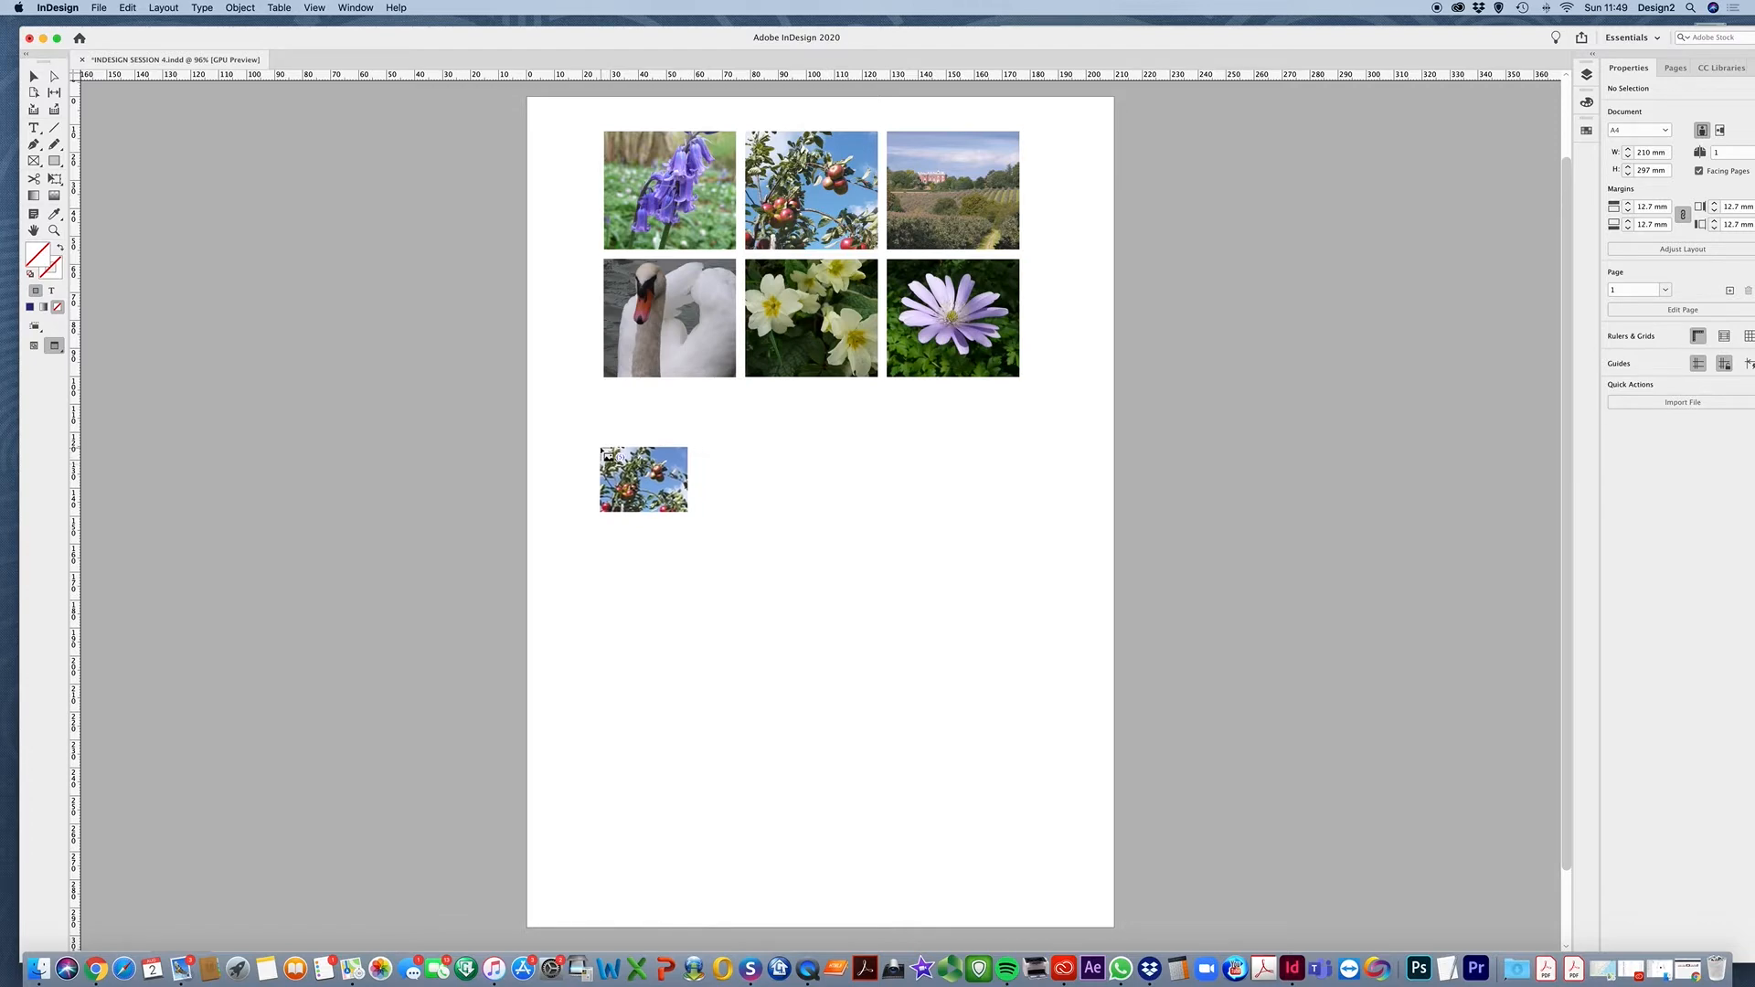
click(600, 448)
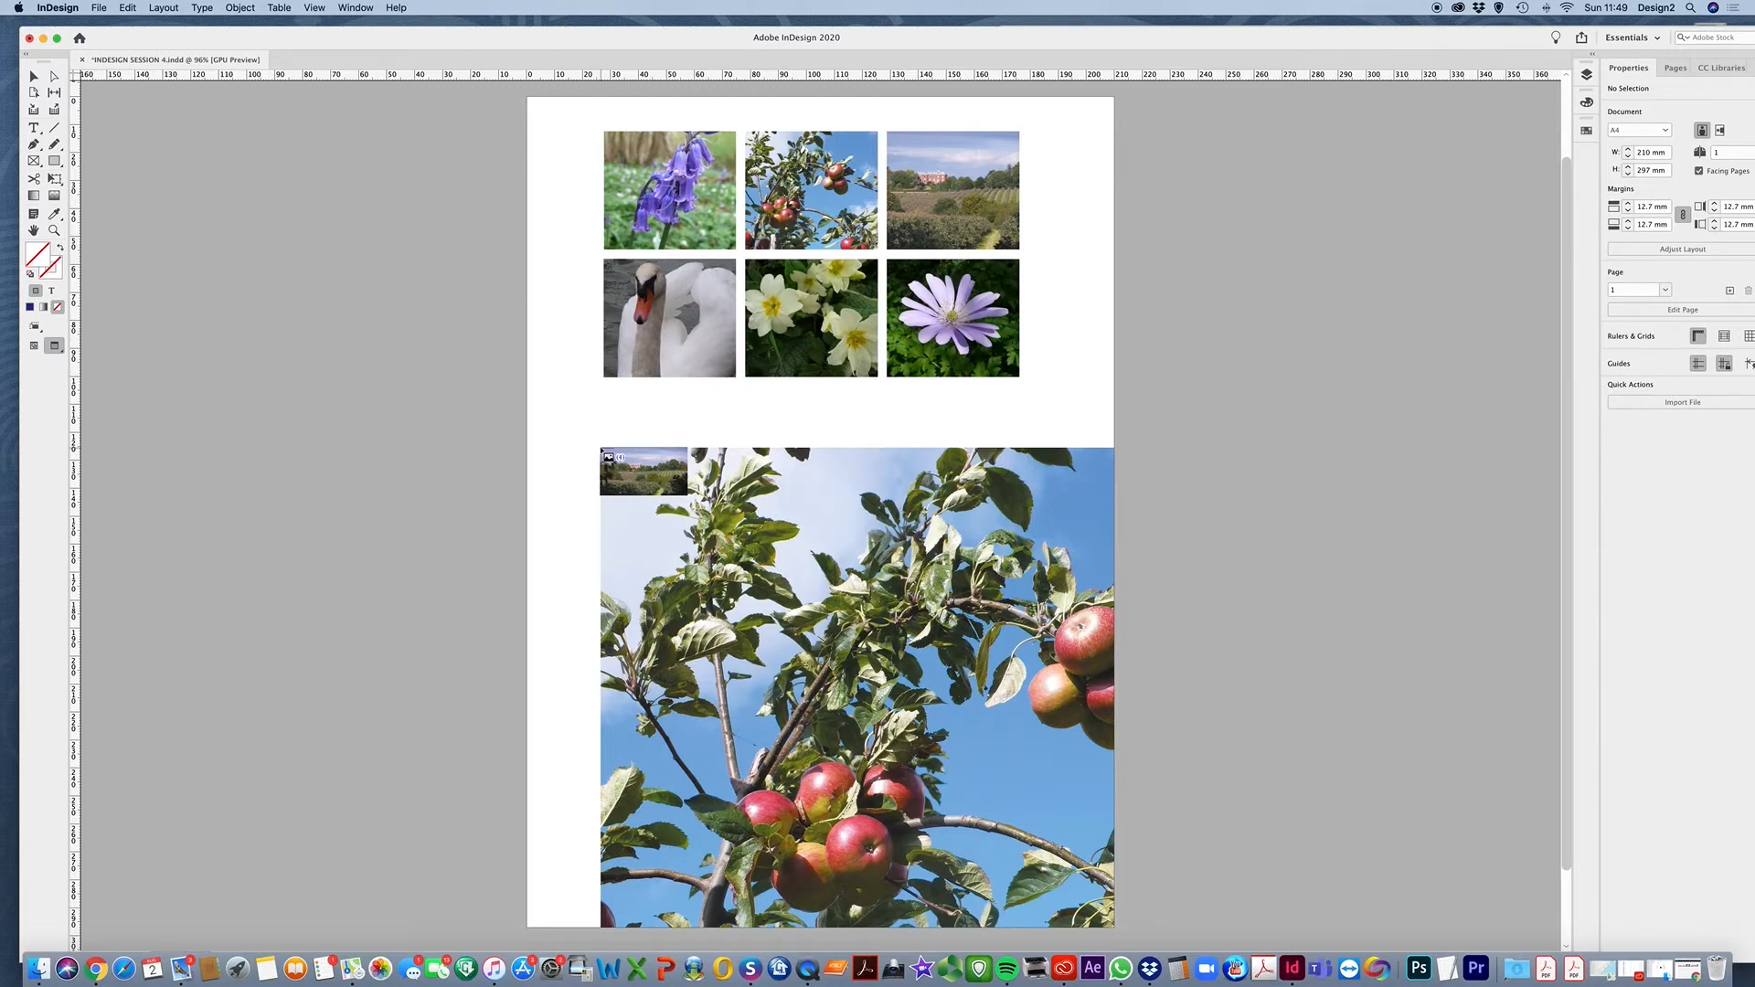
key(super+z)
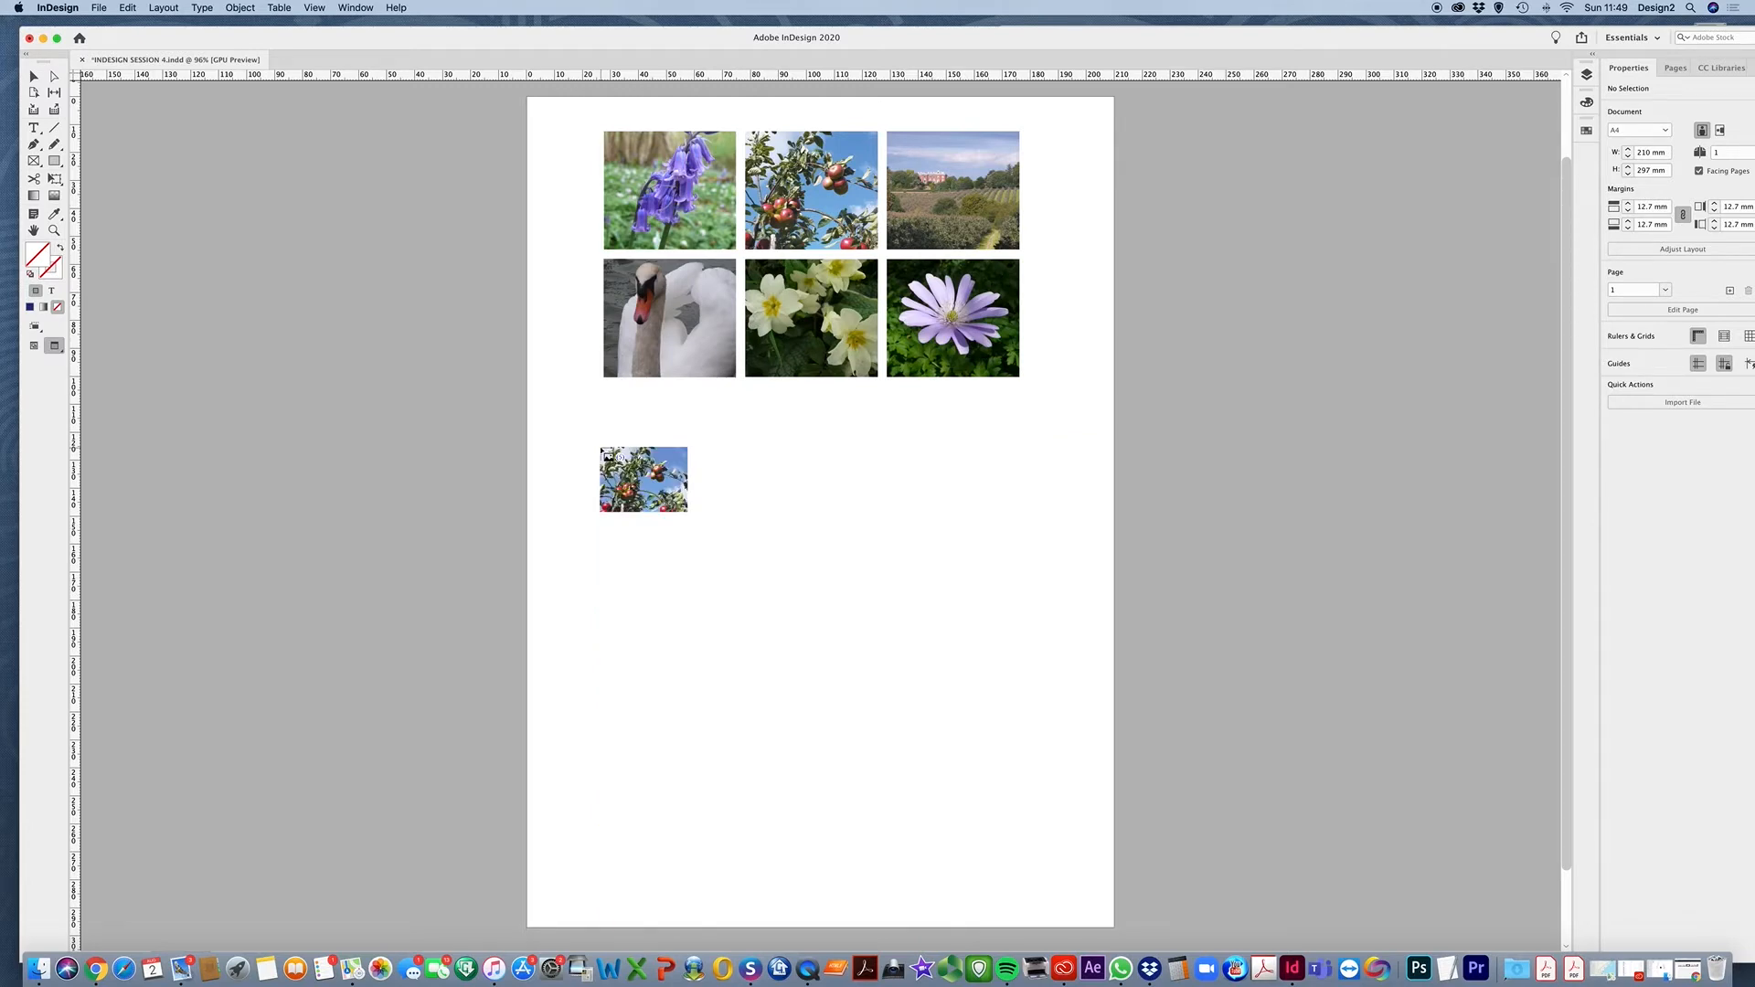
Place the five loaded images at reduced sizes below the existing picture grid, three in one row and two beneath
drag(603, 444, 732, 539)
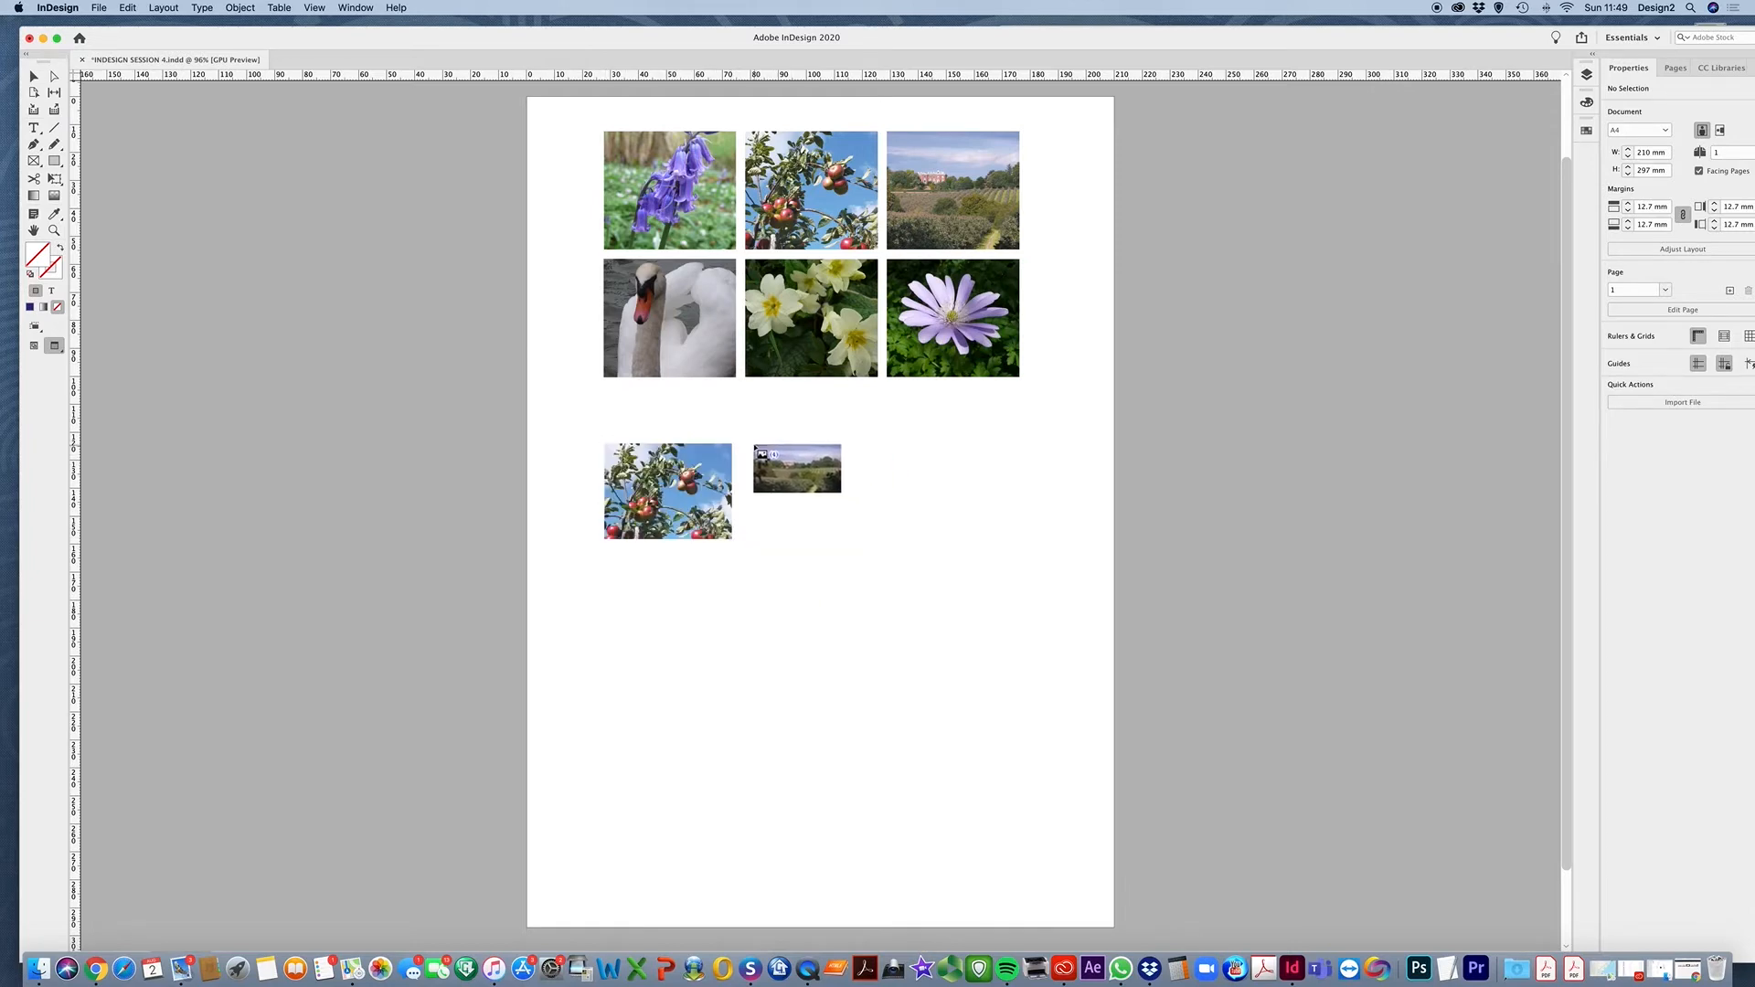
drag(756, 446, 925, 578)
drag(938, 446, 1088, 530)
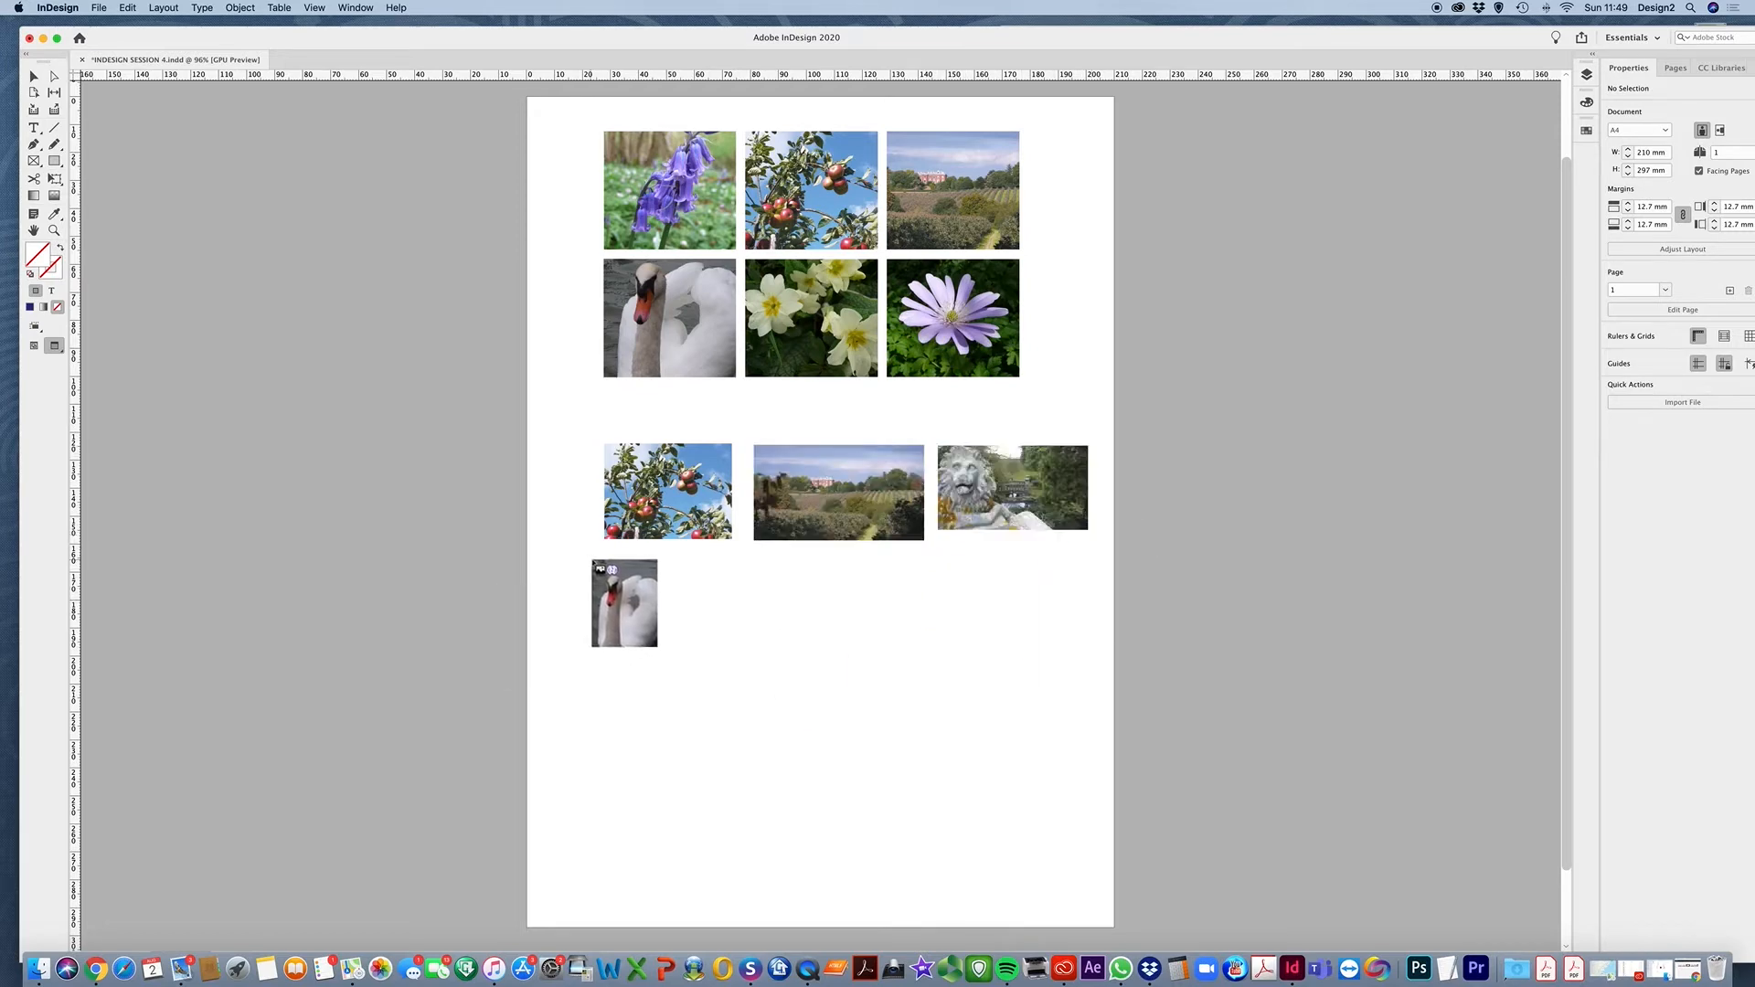
drag(592, 560, 749, 680)
drag(763, 558, 962, 693)
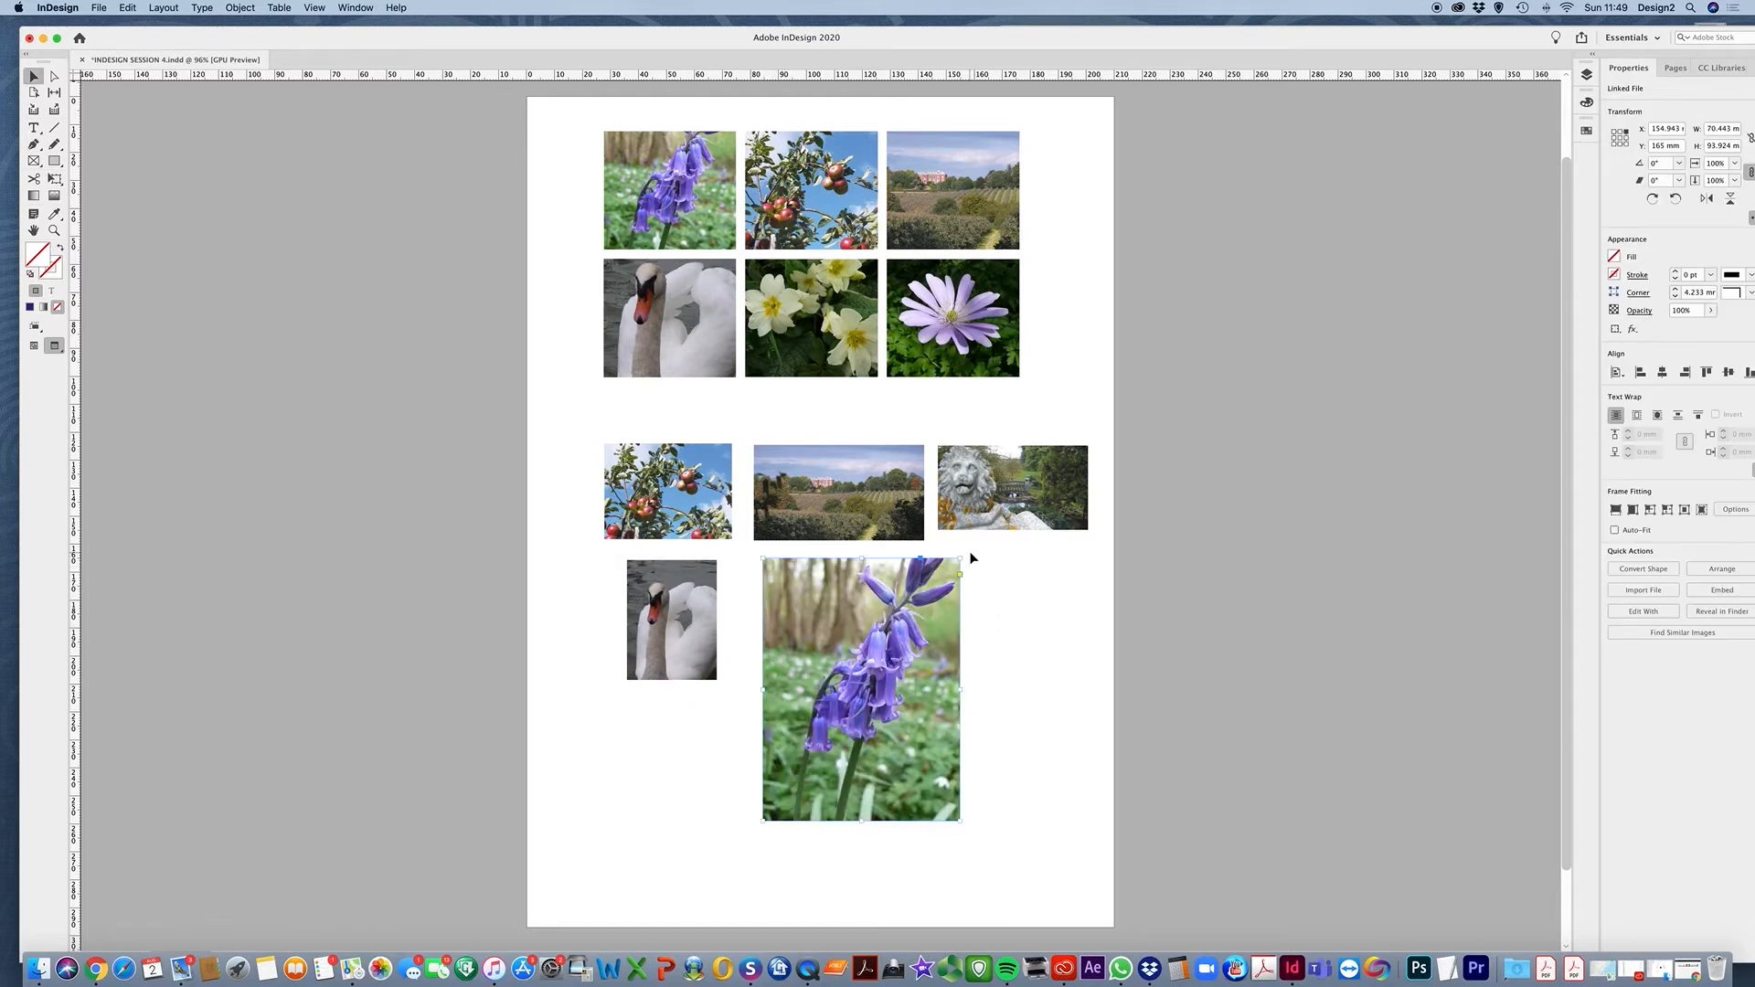
Show the frame edges and shift the large bluebell image down and left inside its frame with the content grabber
click(859, 690)
drag(859, 690, 899, 757)
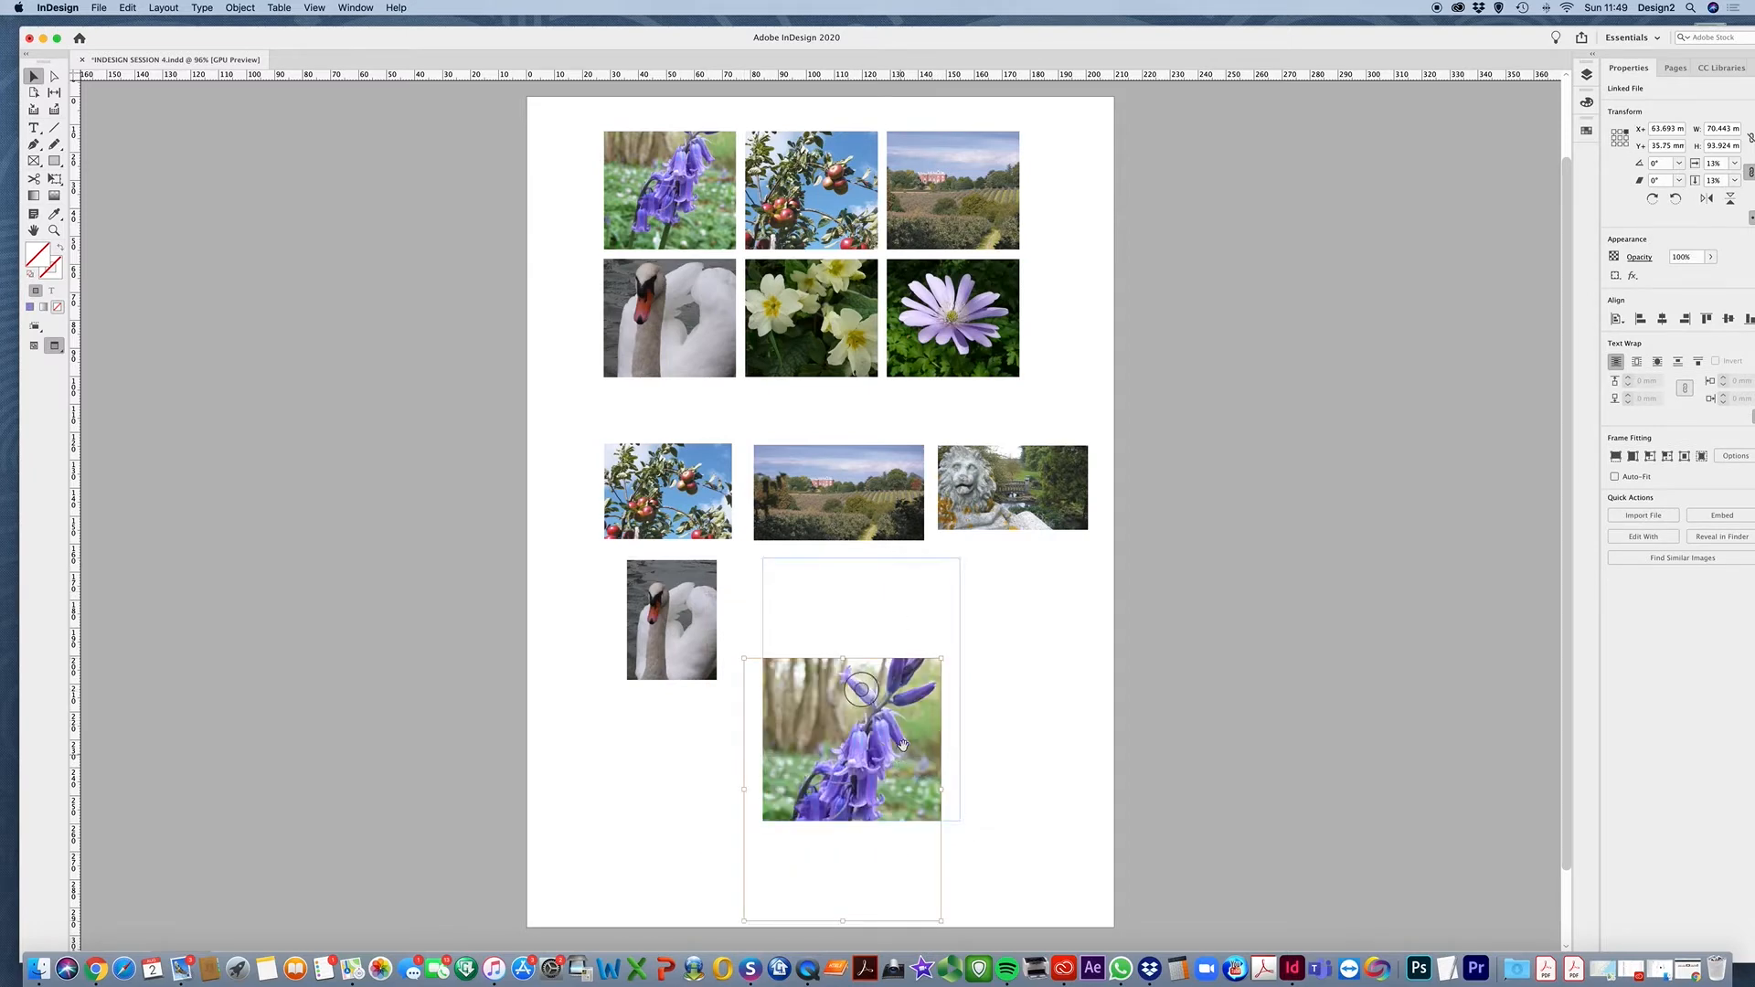
key(w)
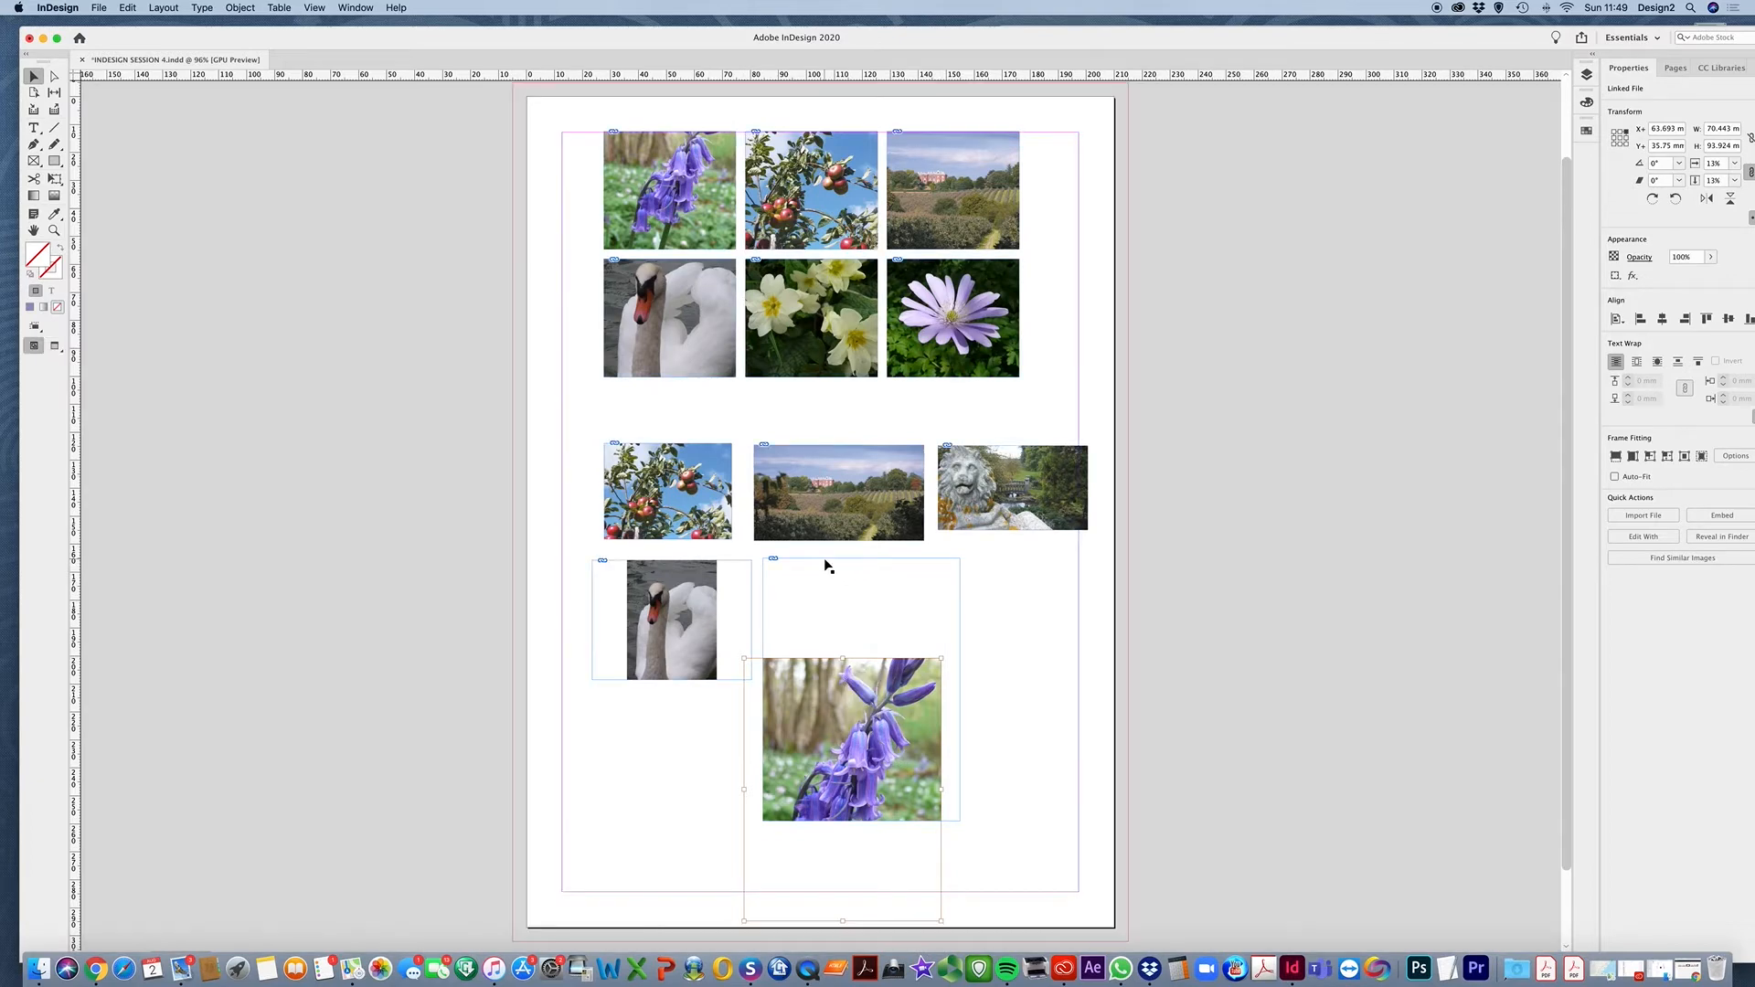
click(837, 576)
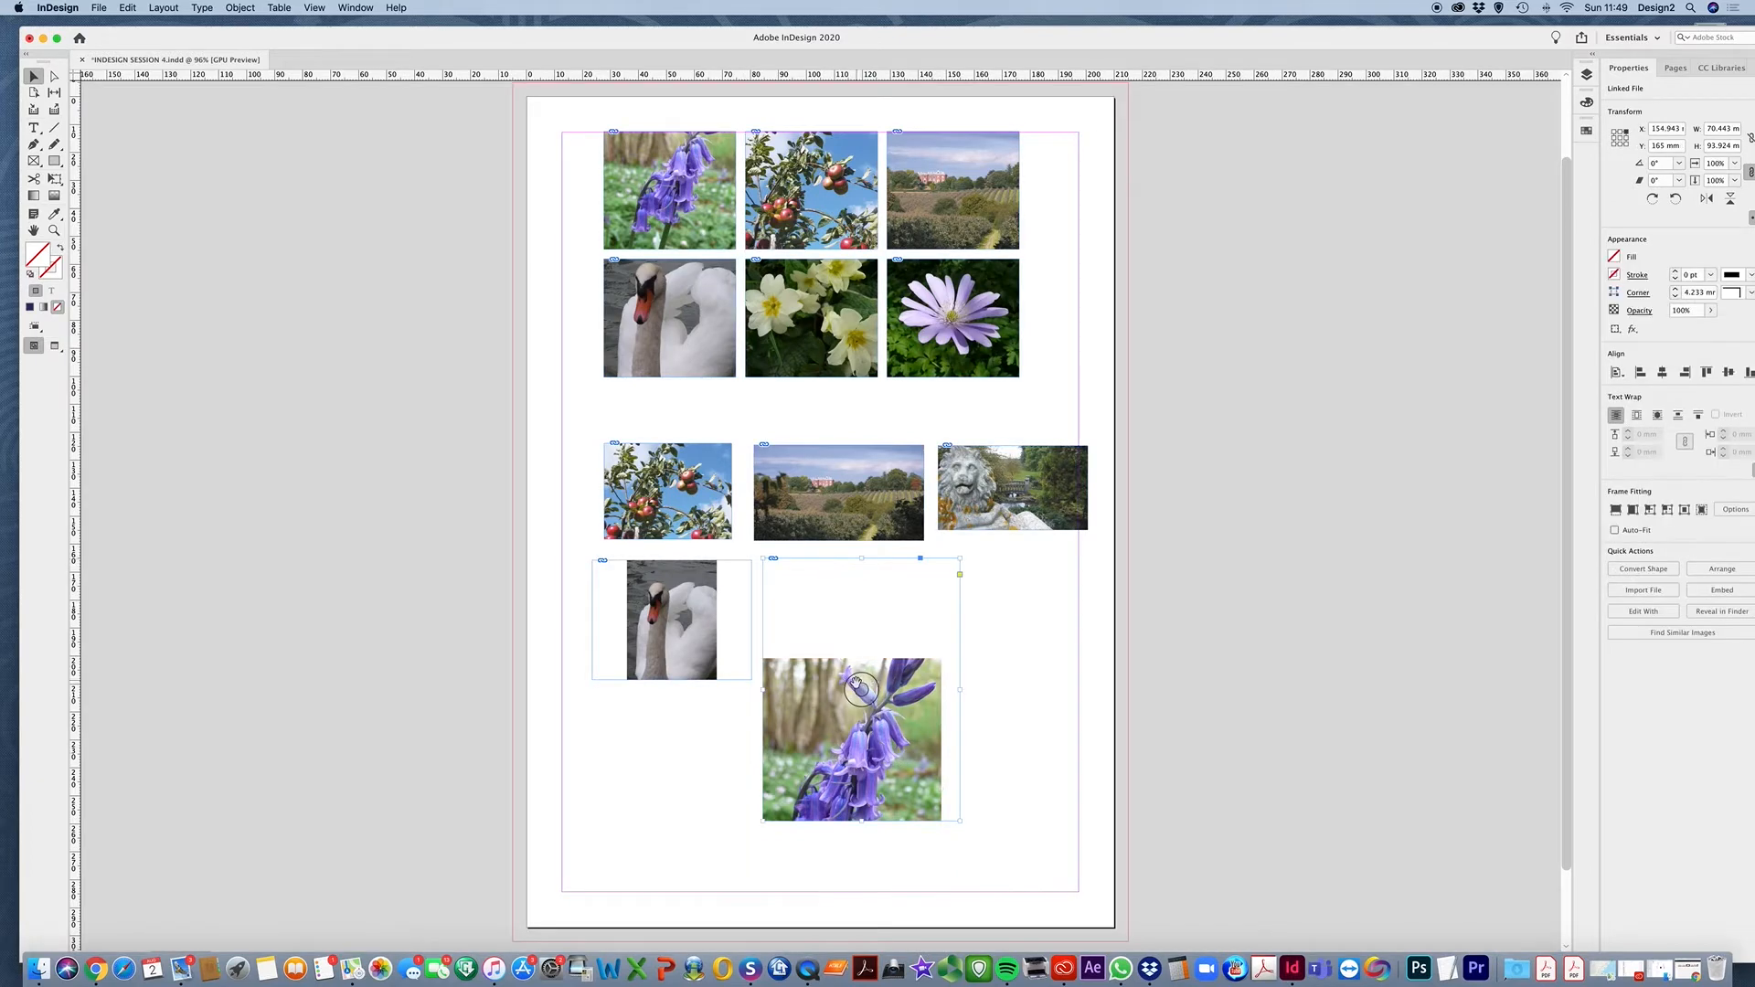
drag(858, 681, 894, 585)
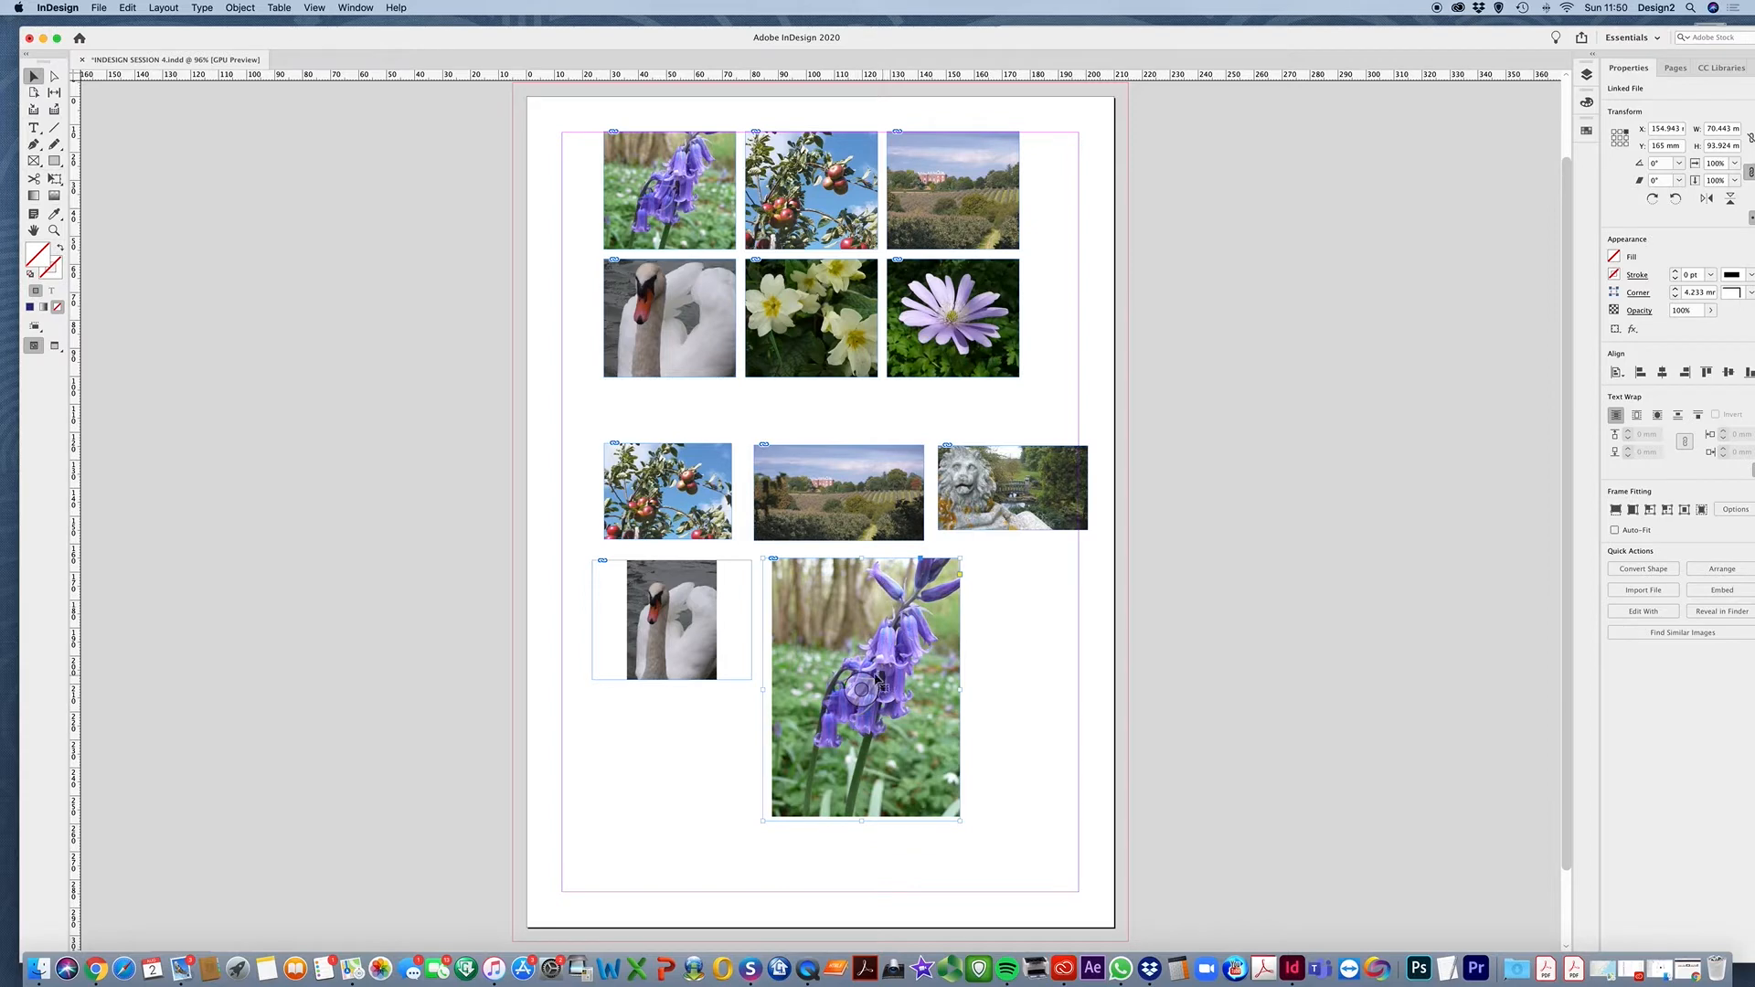
drag(863, 685, 820, 728)
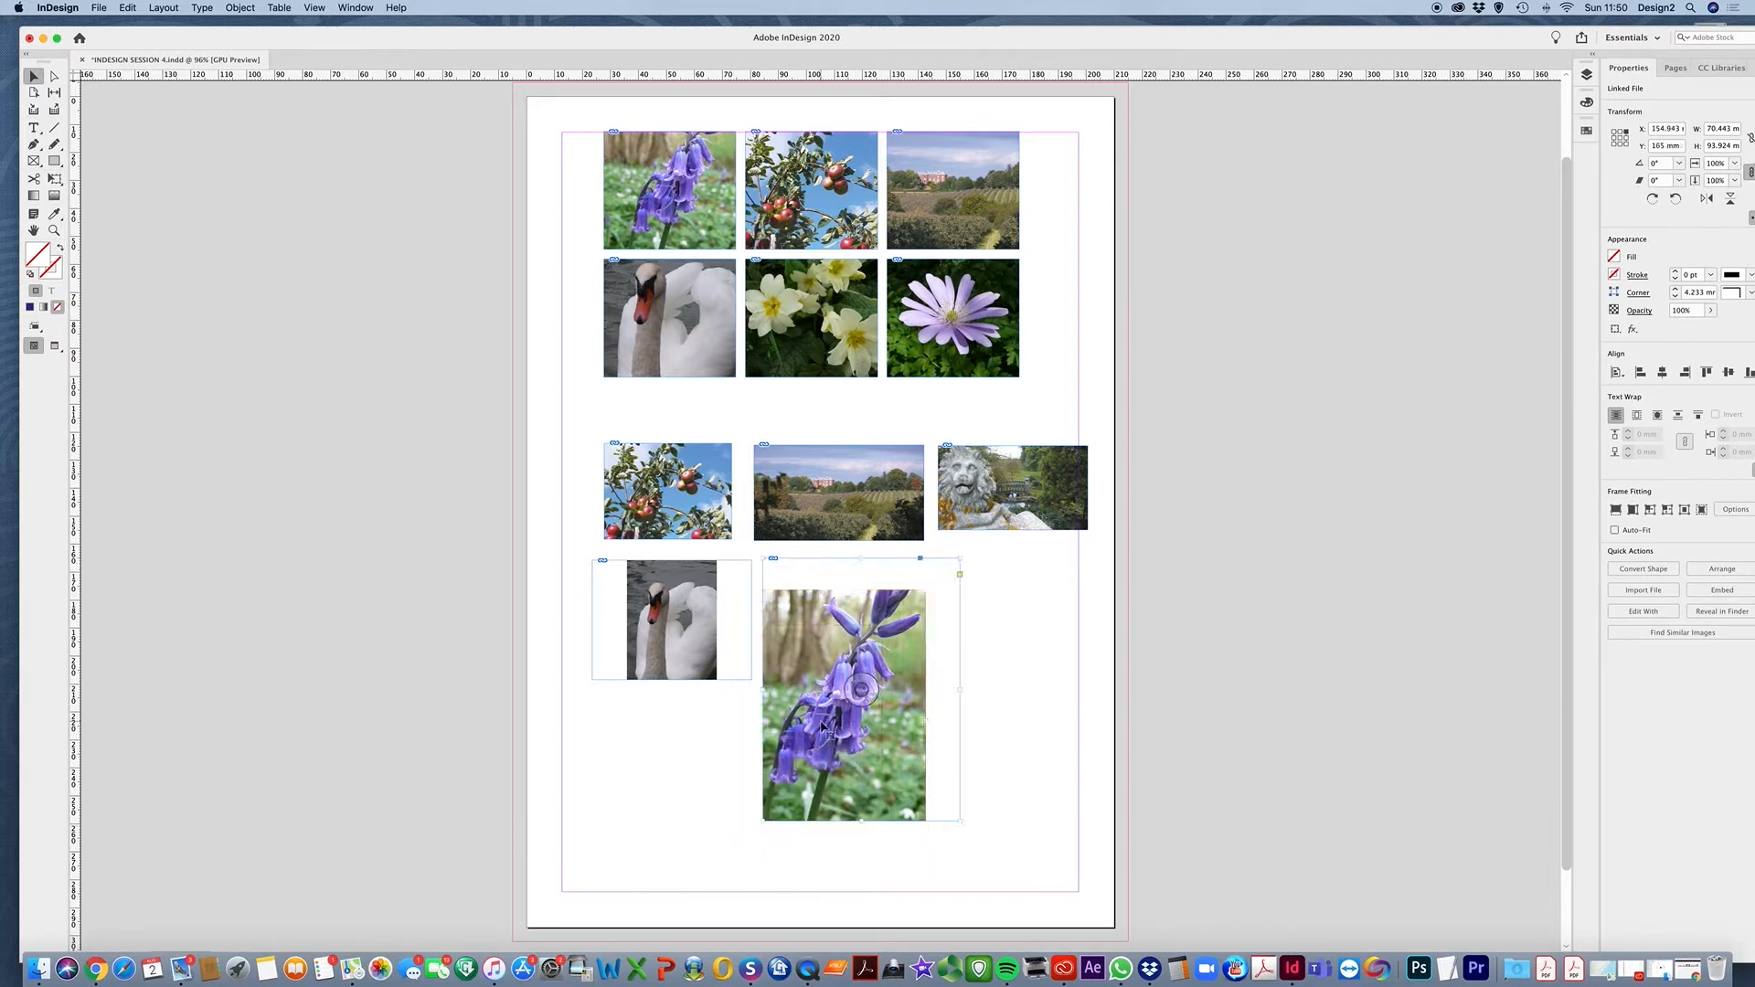
Delete the five images placed below the original picture grid
click(1000, 583)
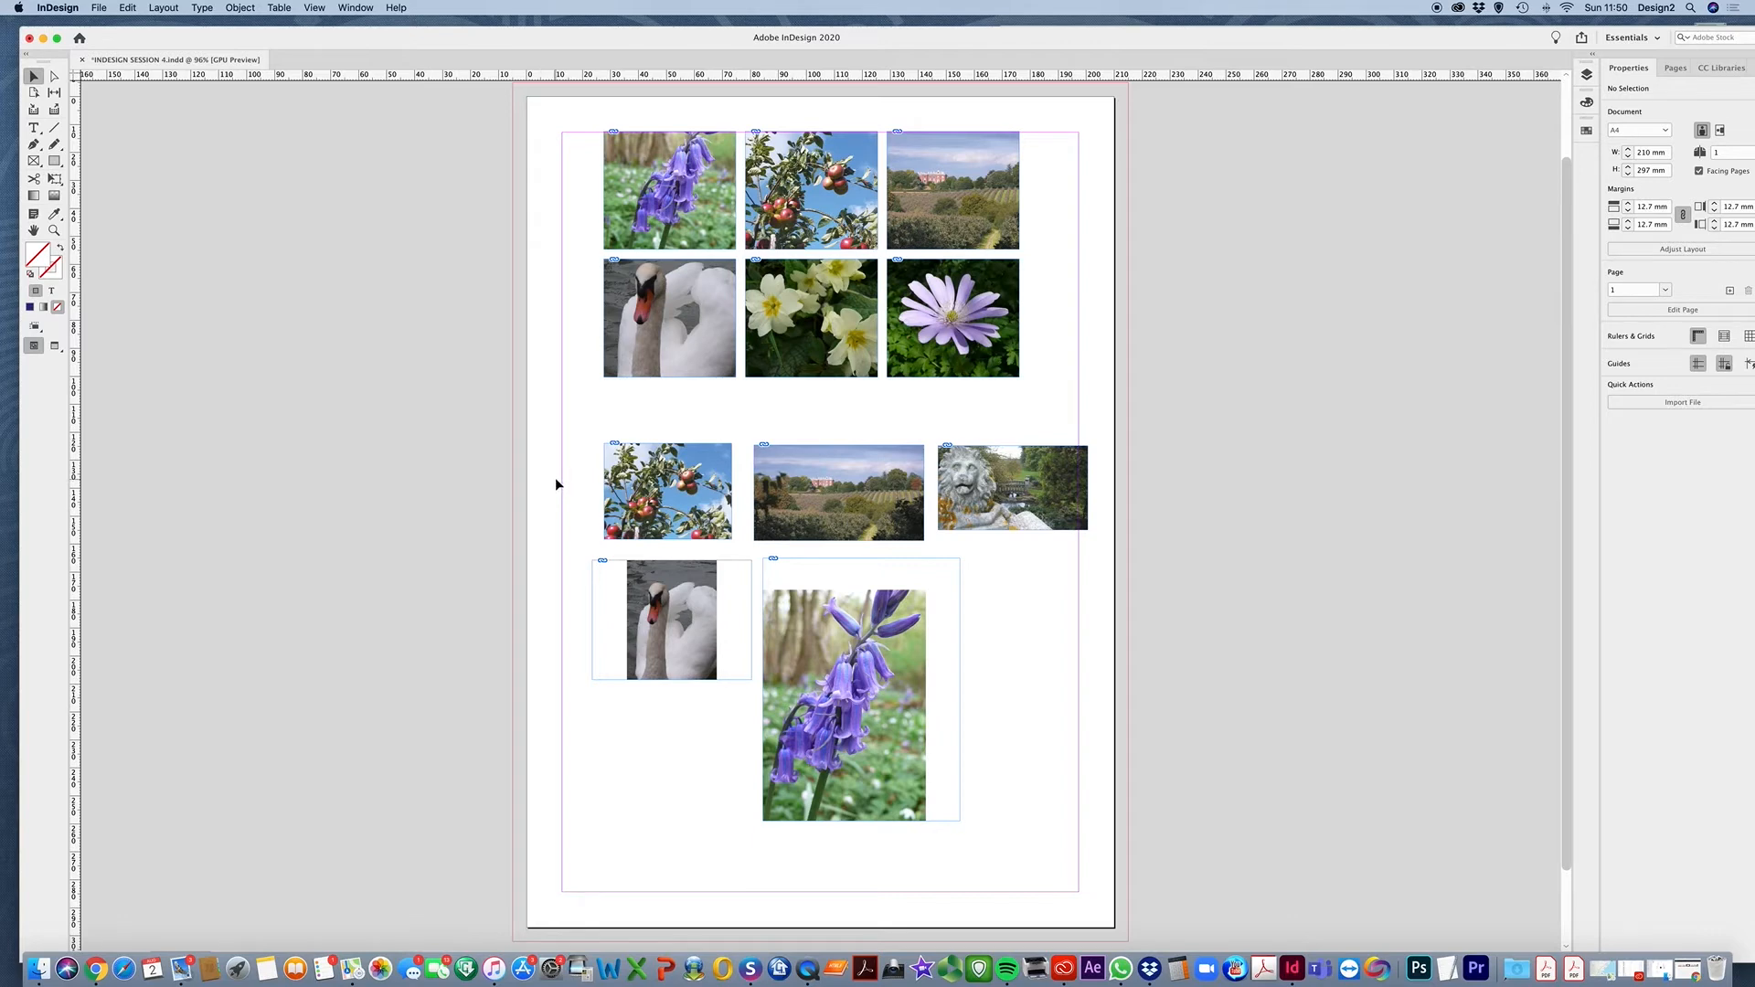
drag(556, 481, 1045, 769)
key(Delete)
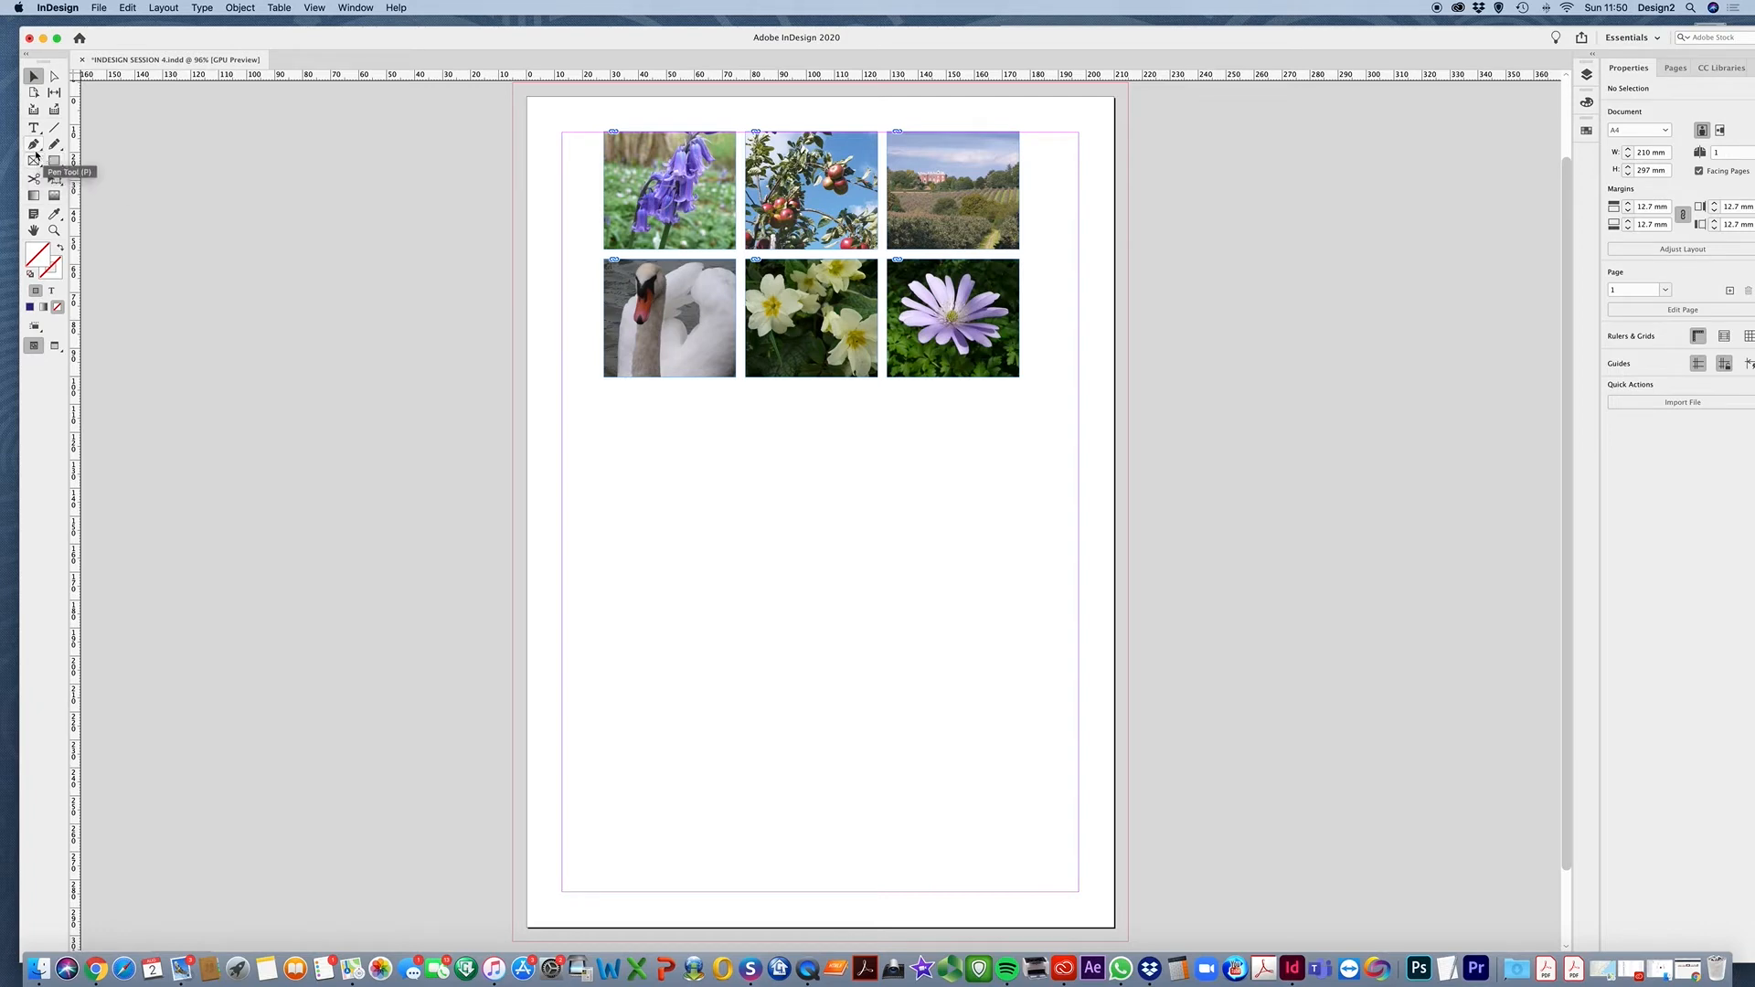
Toggle the toolbar's column layout and choose the Essentials workspace
click(26, 53)
click(27, 53)
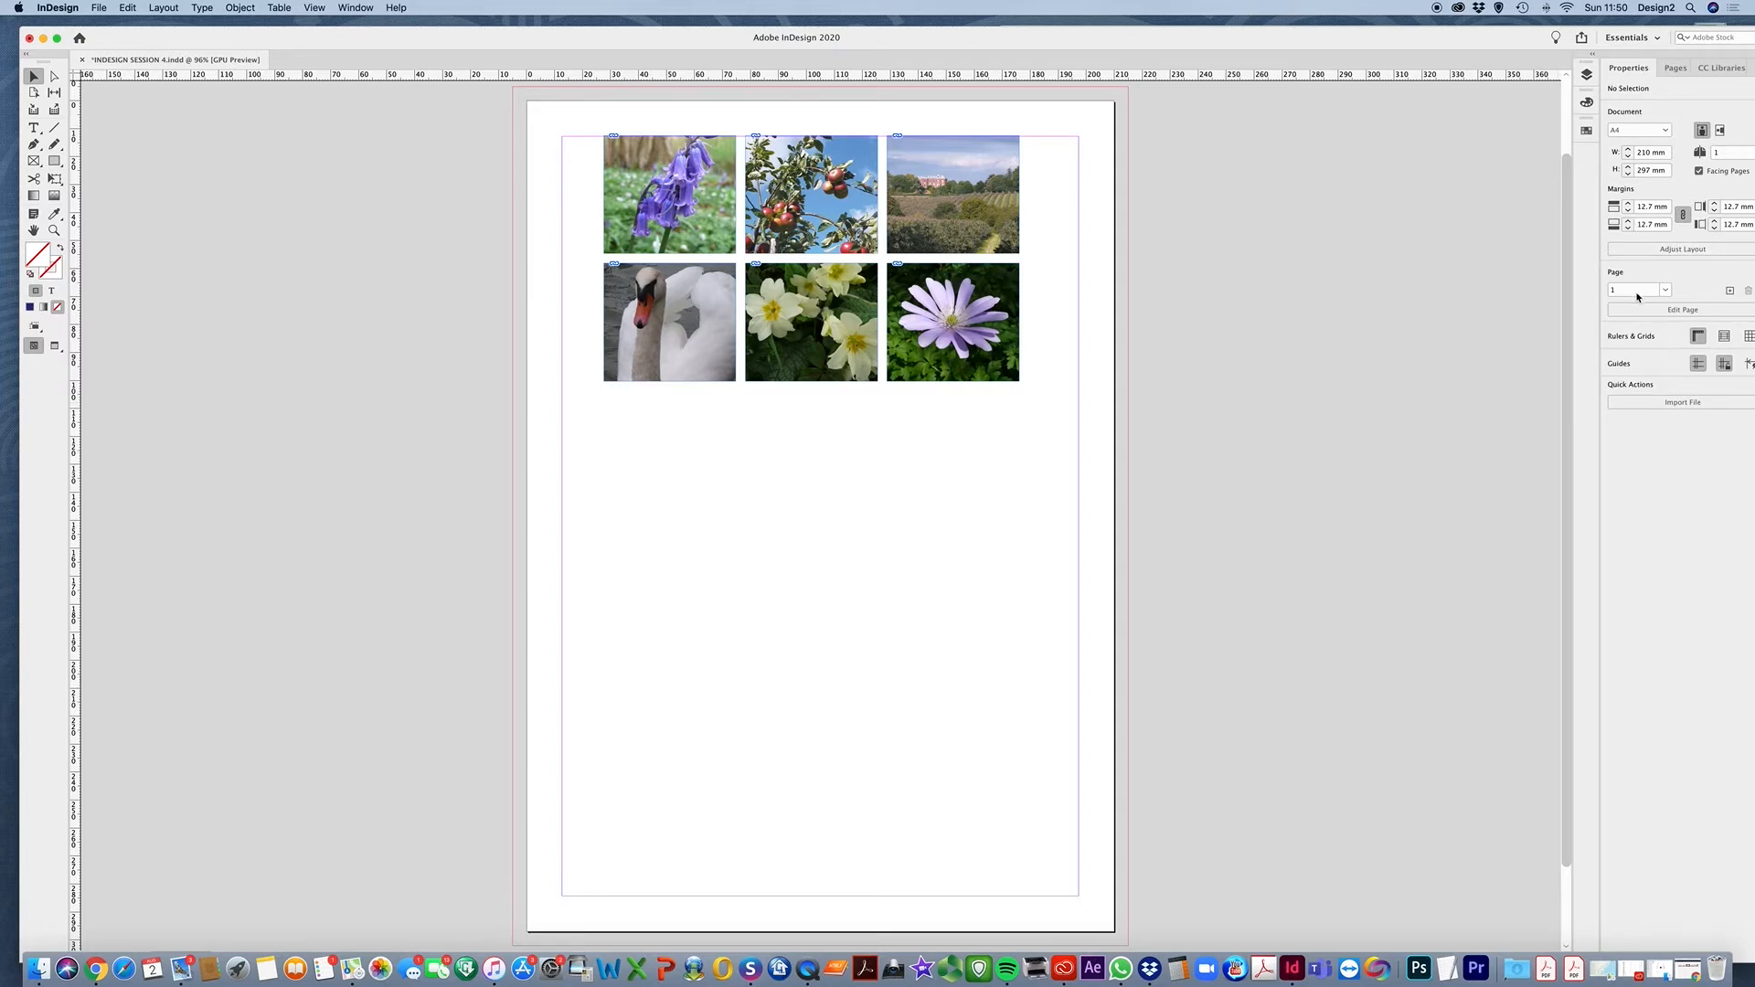
click(357, 9)
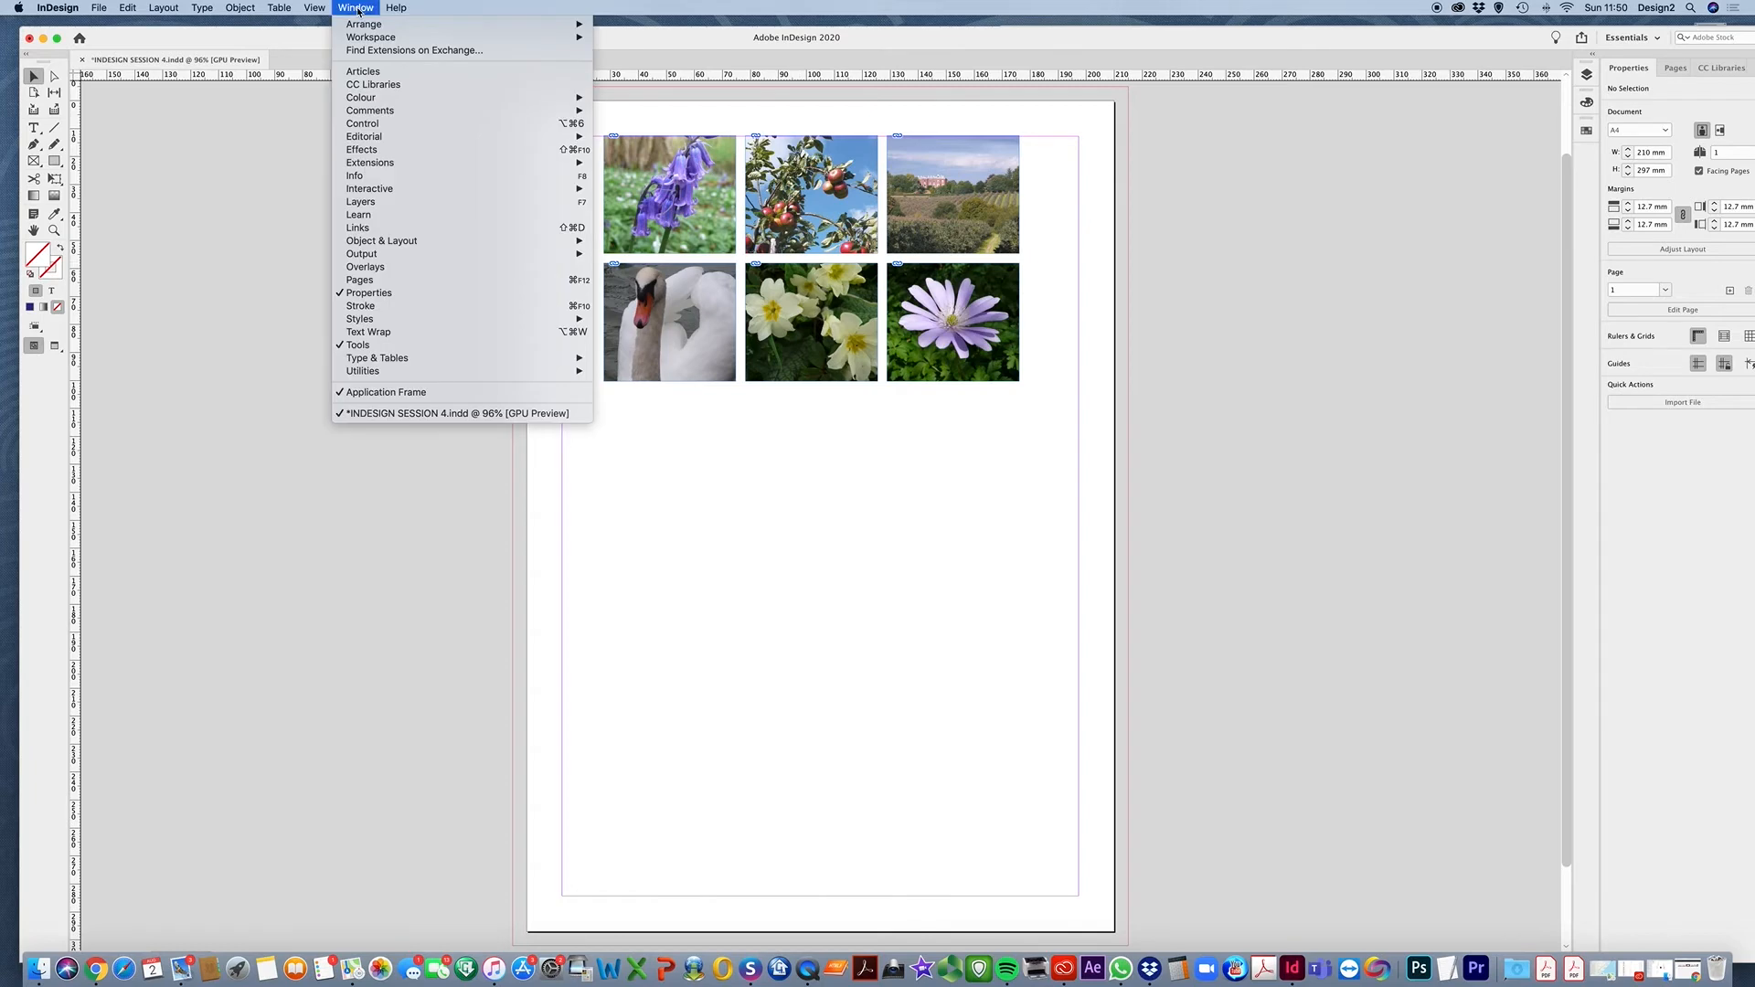
mouse_move(360, 39)
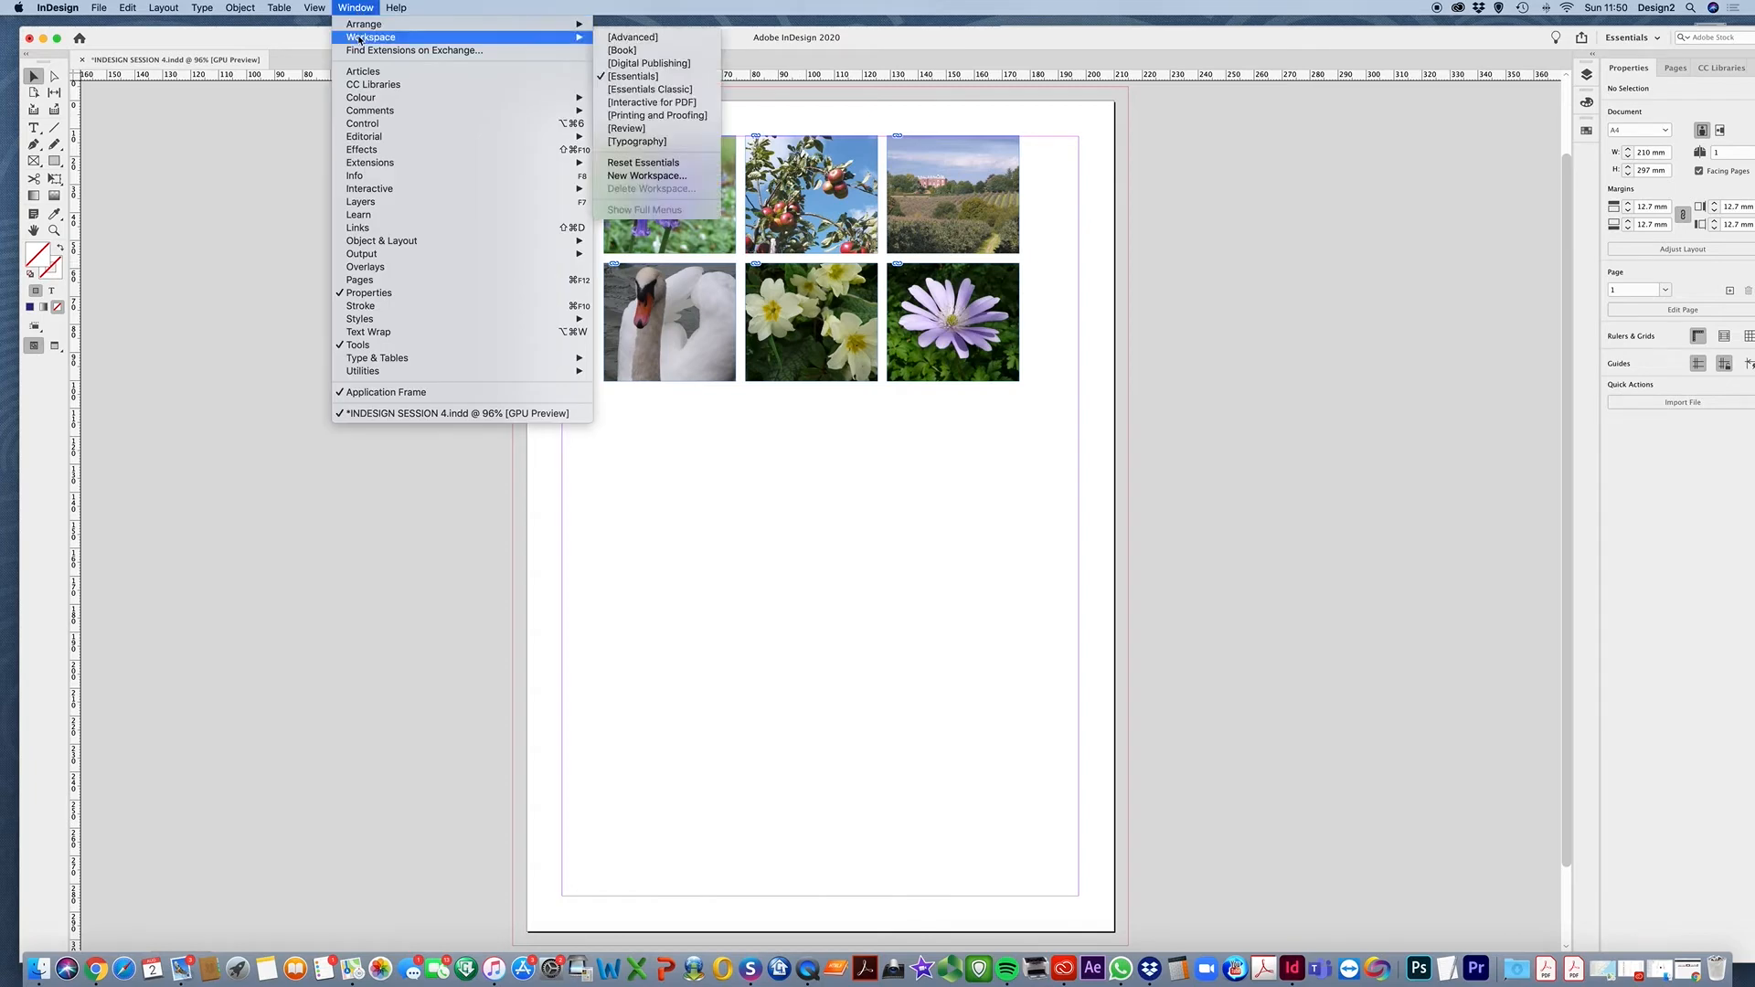
click(644, 76)
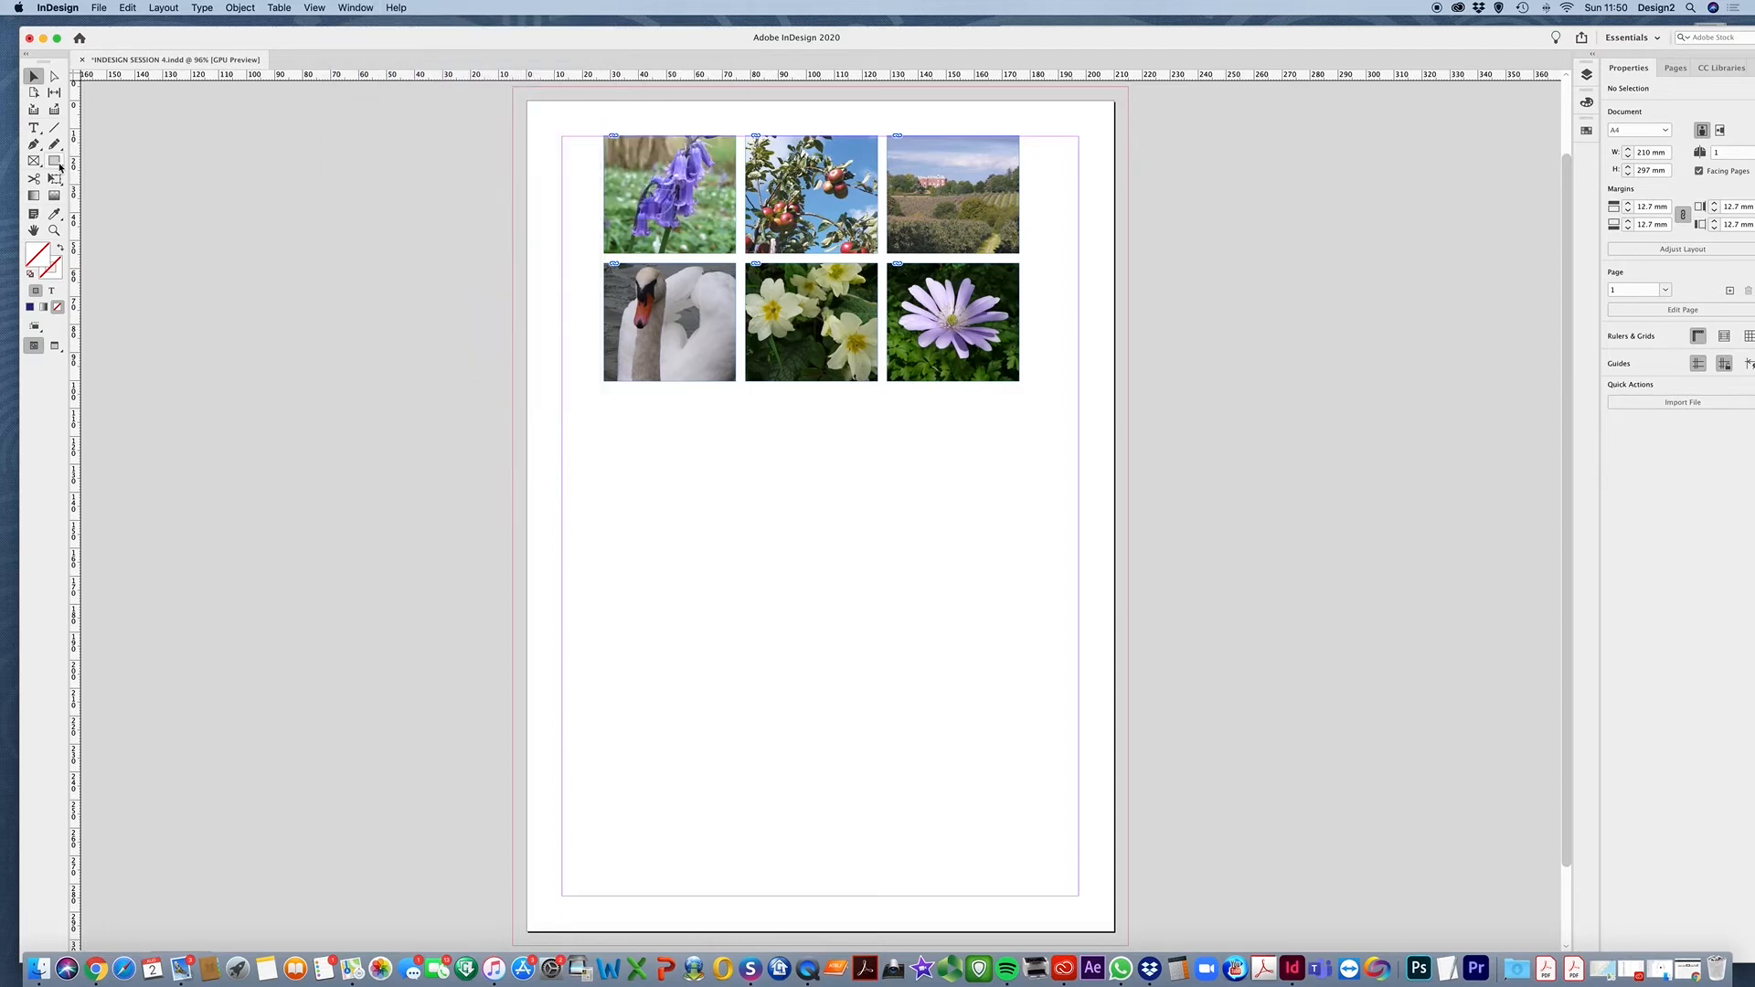
Draw a two-by-two grid of empty rectangle frames, about 155.5 by 105.5 mm overall, below the existing pictures
key(f)
drag(600, 458, 1027, 746)
key(Right)
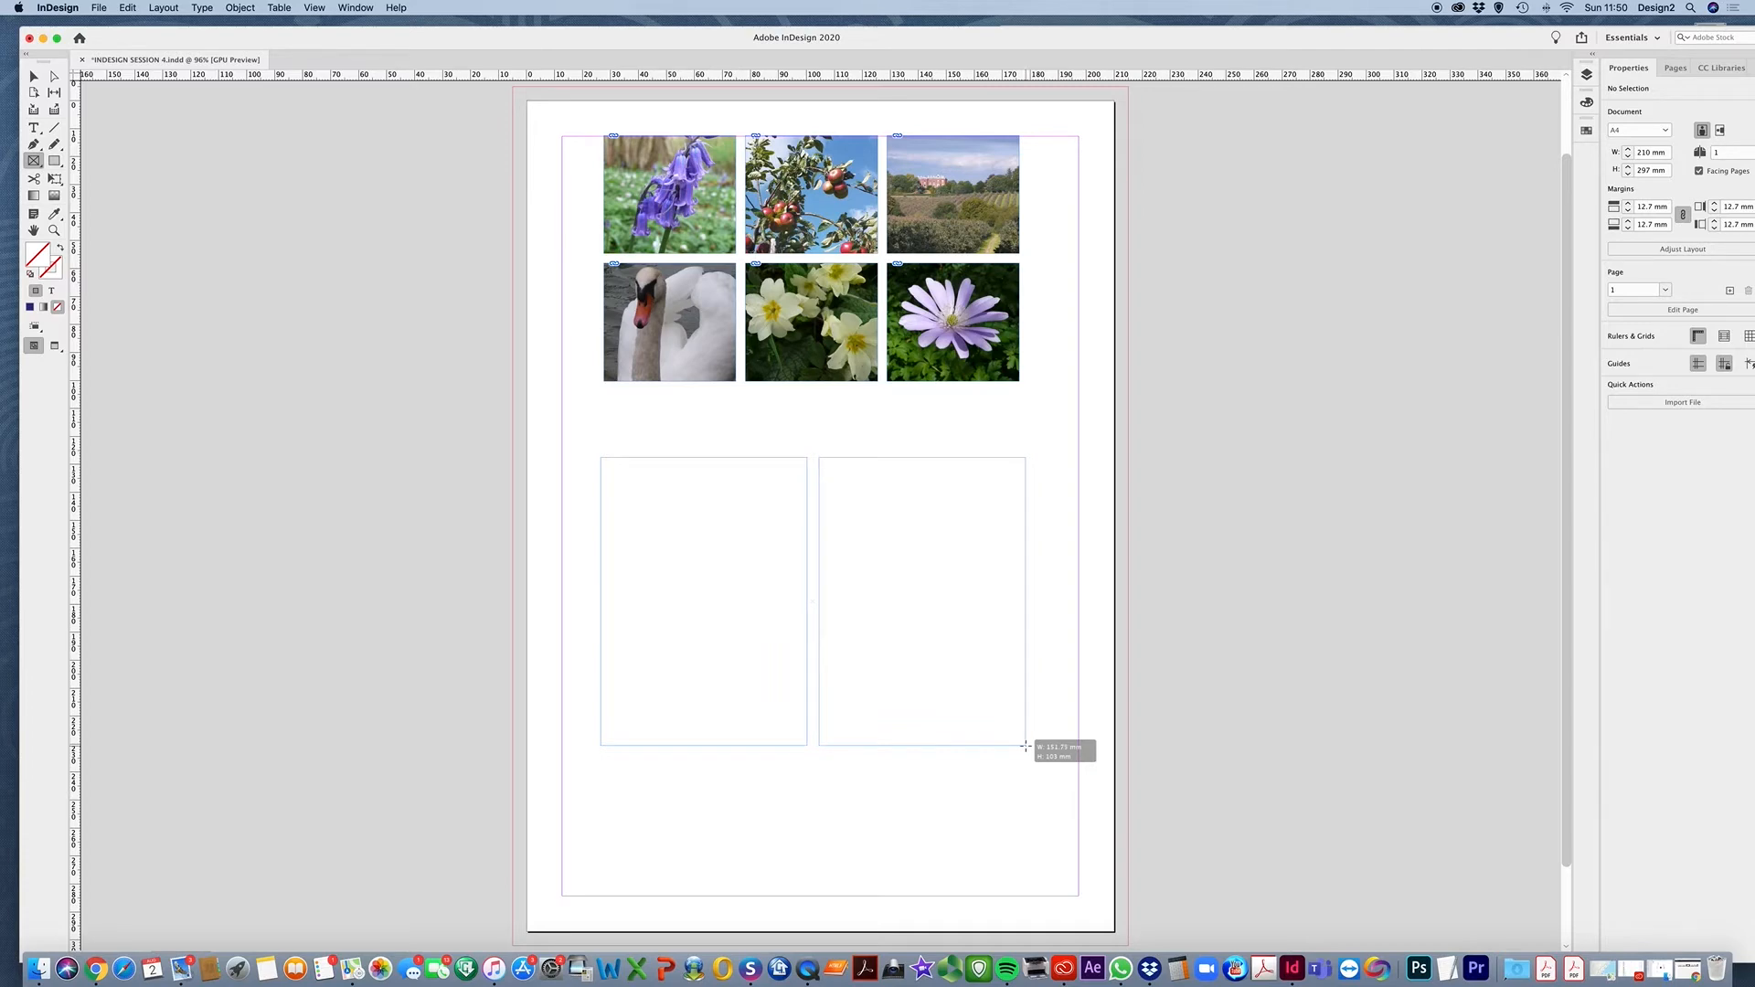
drag(1026, 746, 1036, 752)
key(Up)
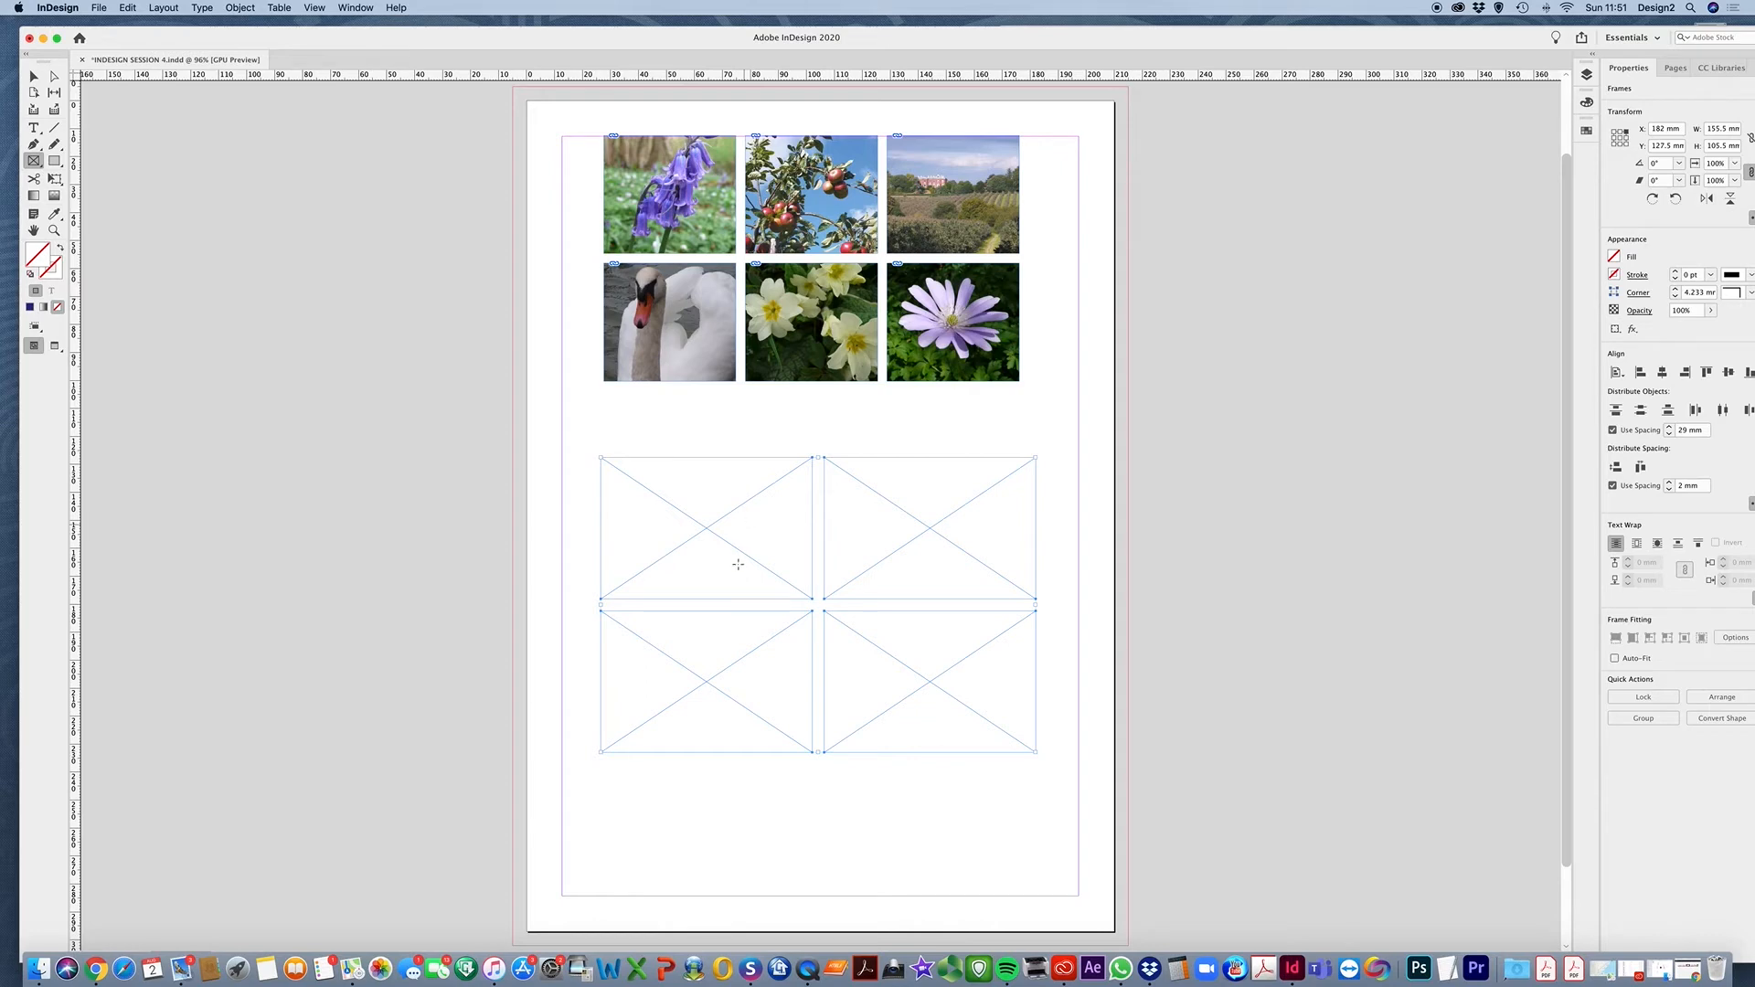
Load the four images from blue bells.jpg to P1010925.jpg in the Sample images folder for placing
click(98, 7)
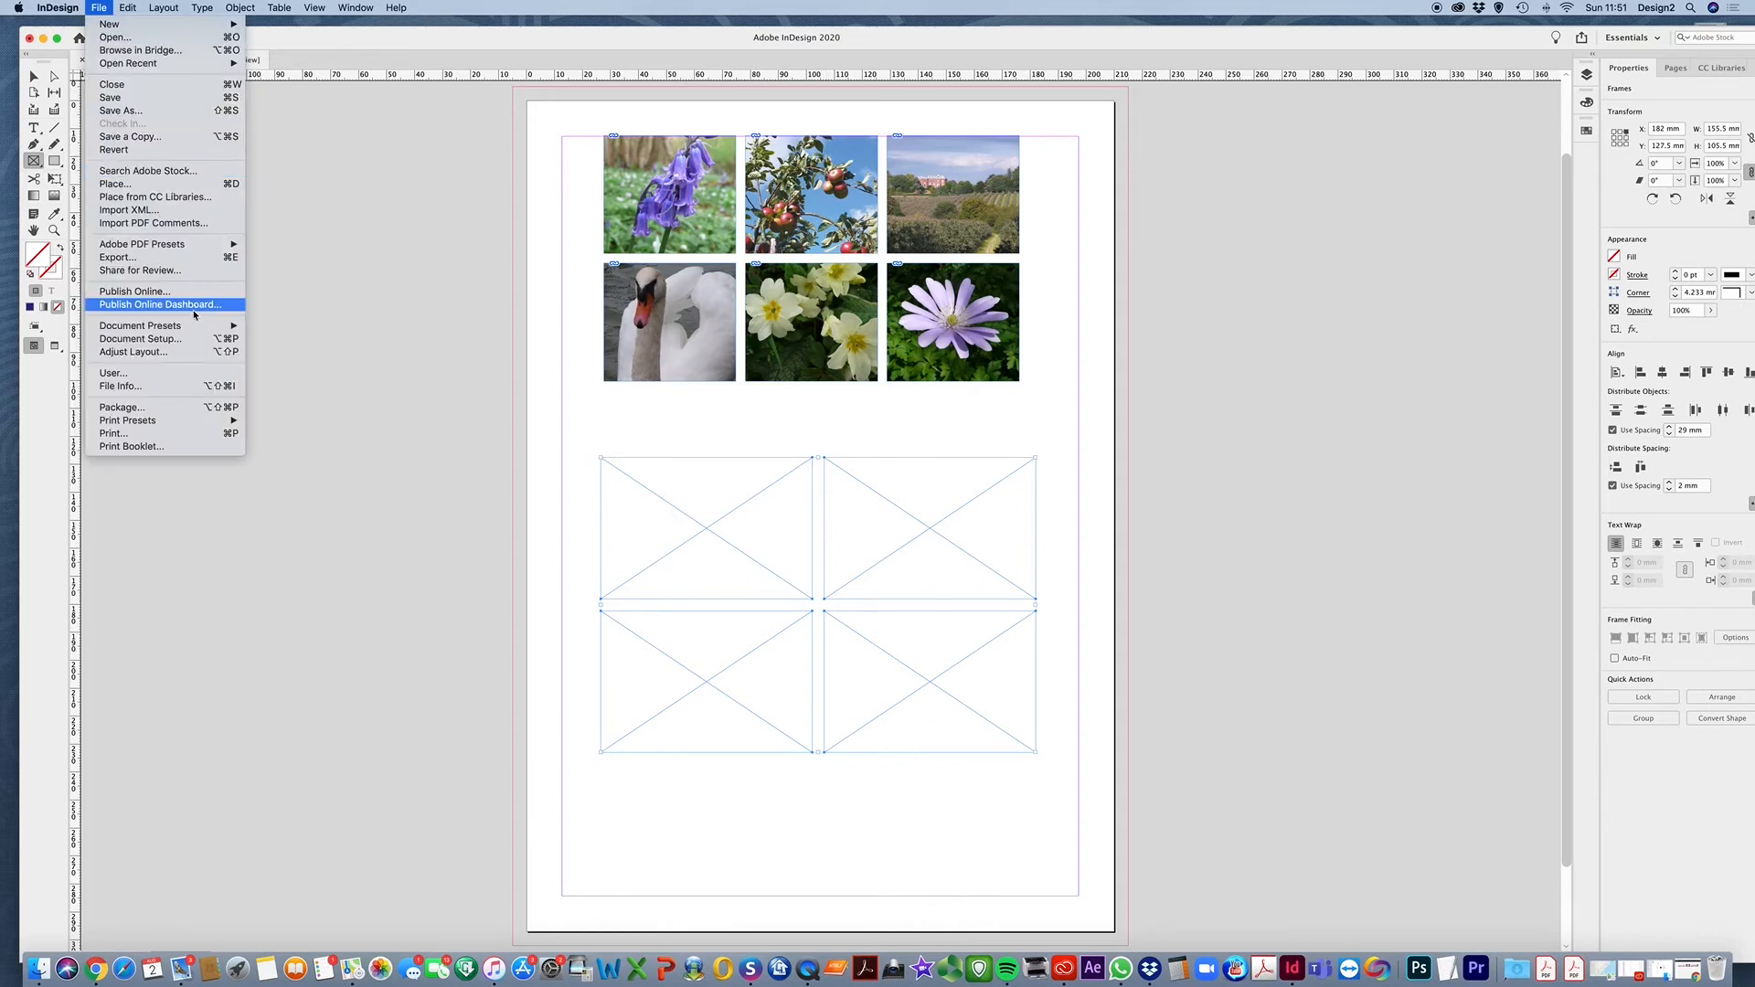
click(119, 184)
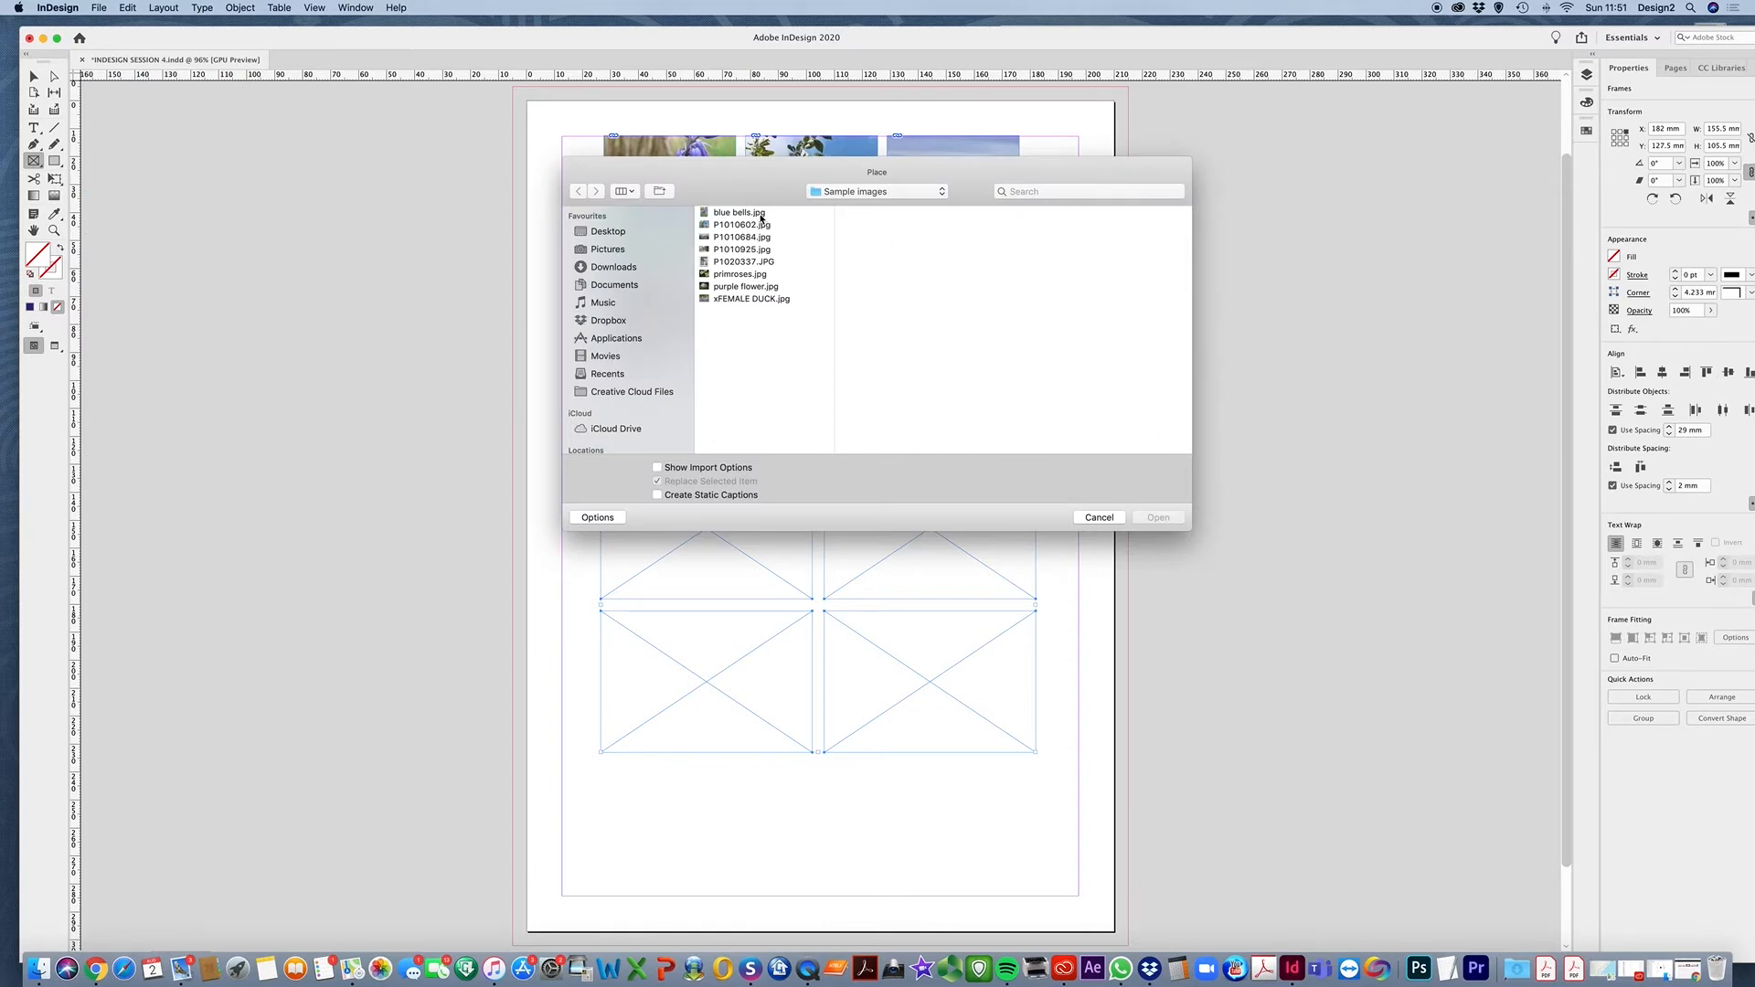
click(760, 213)
shift+click(762, 250)
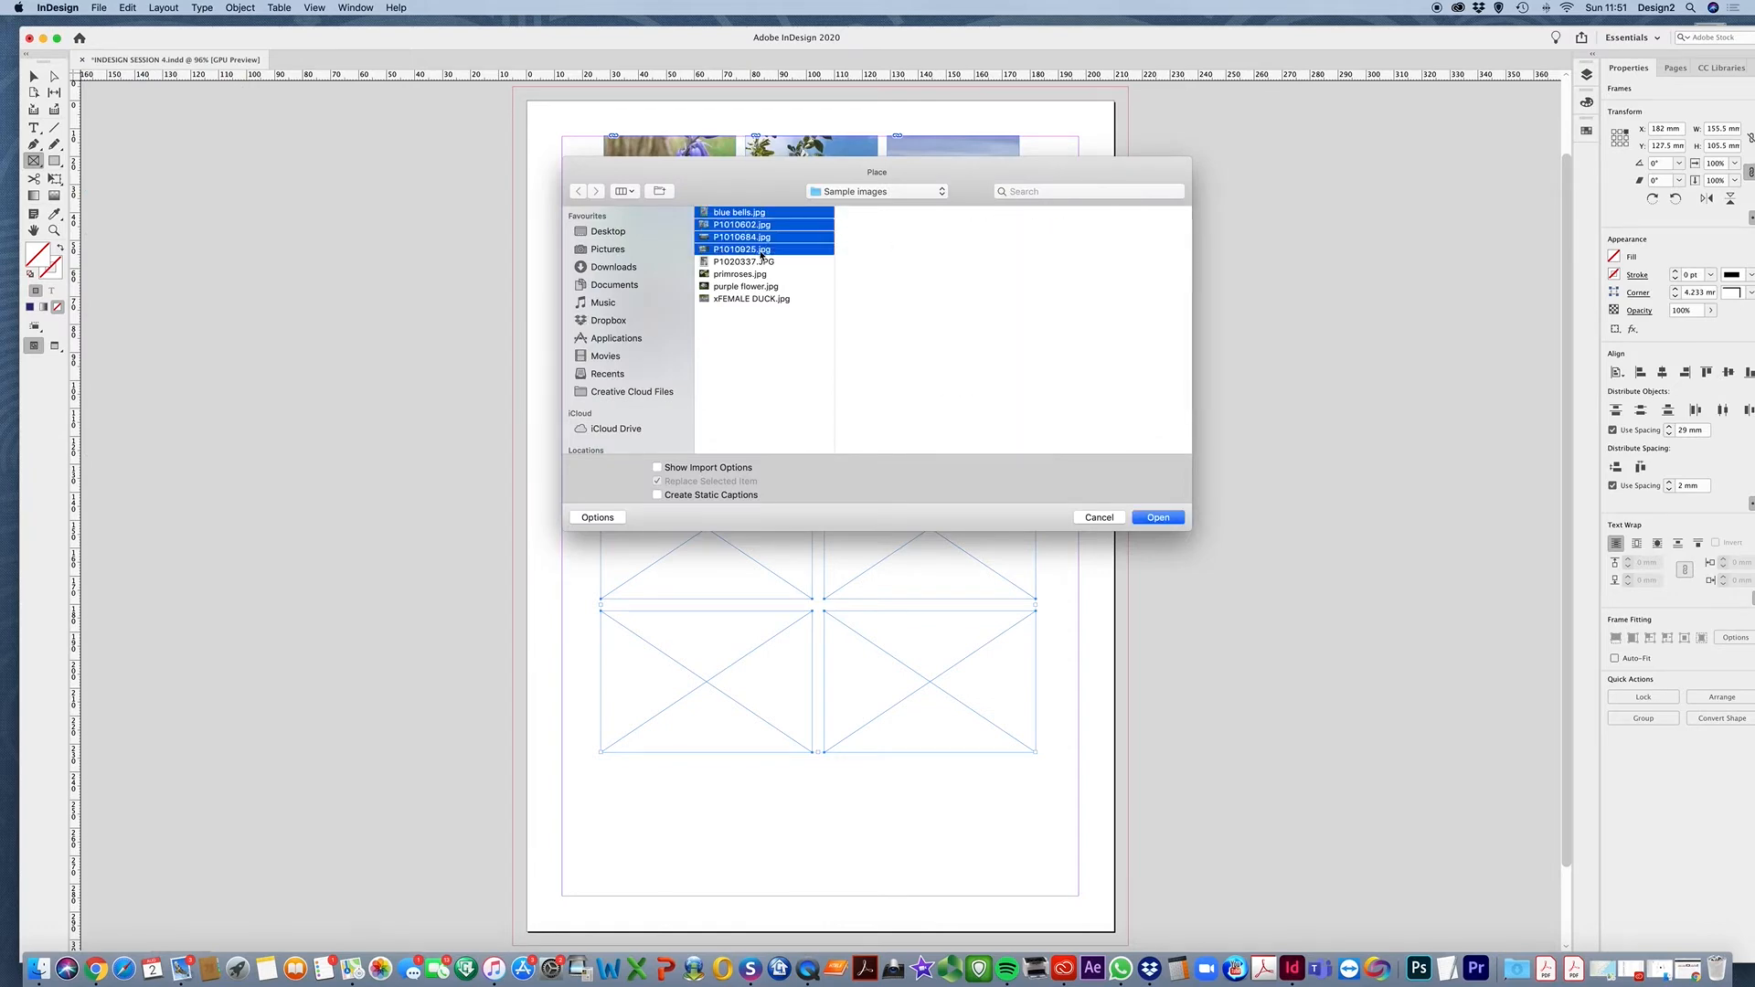
click(1158, 518)
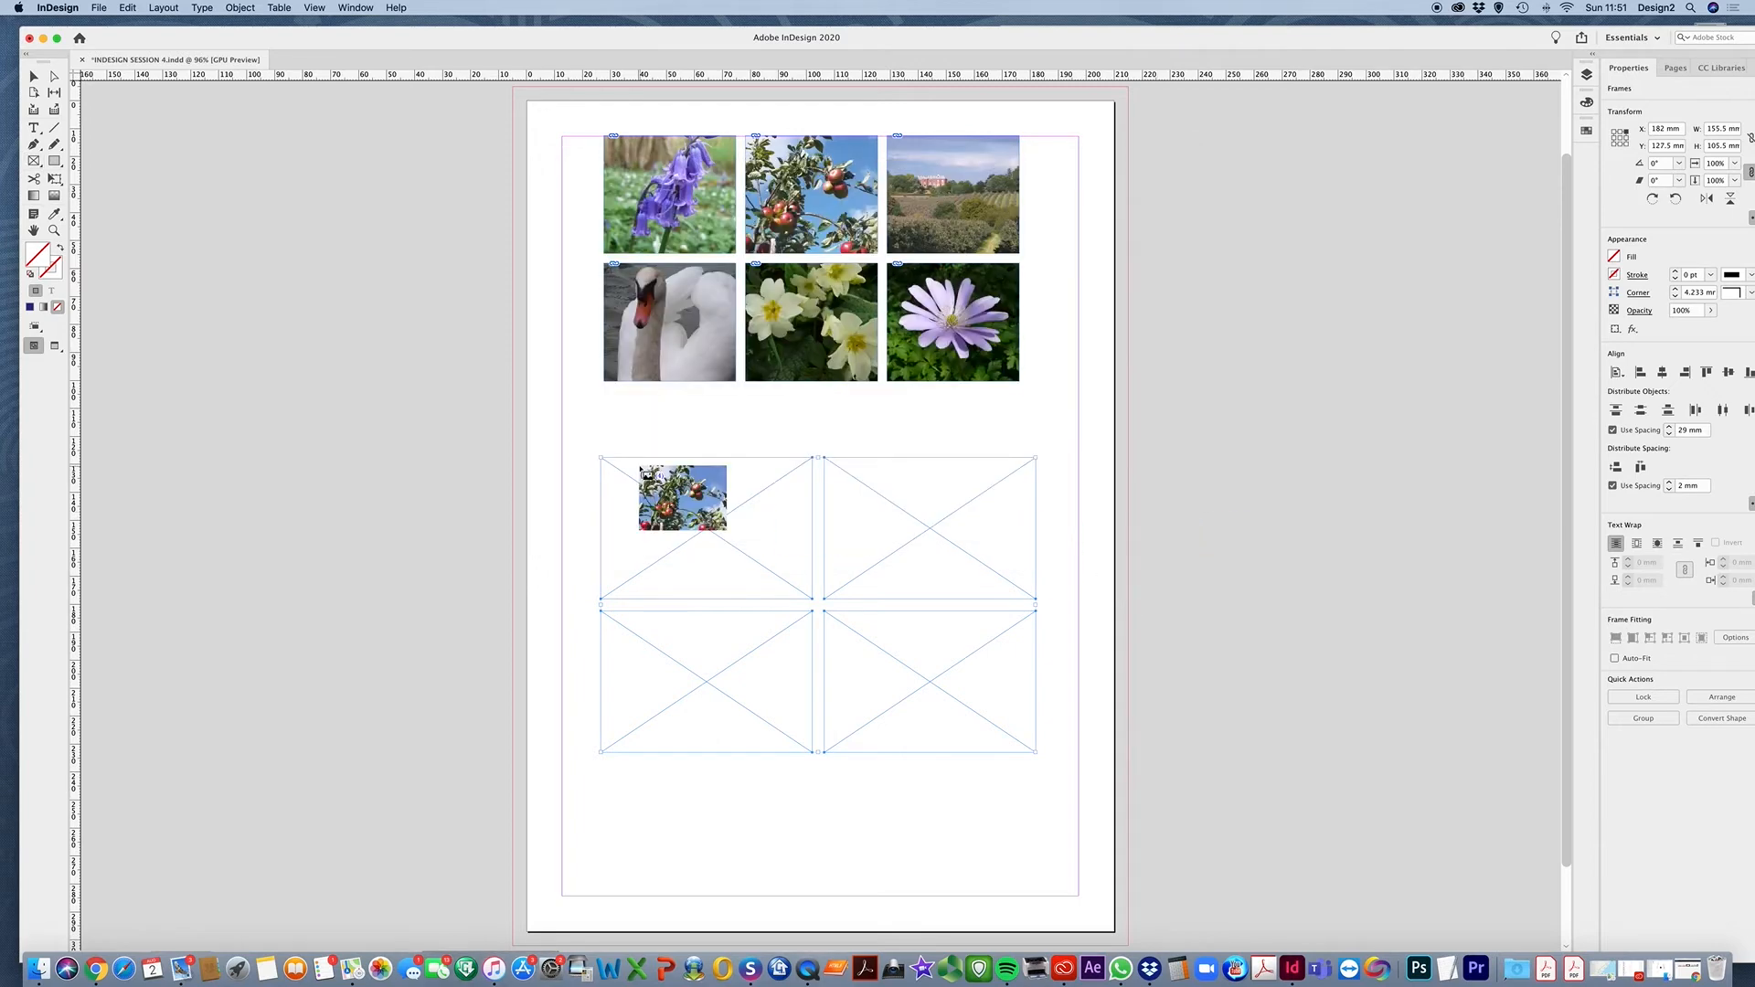
Place one loaded image into each of the four empty frames, working across the upper row and the lower row
click(796, 519)
click(864, 536)
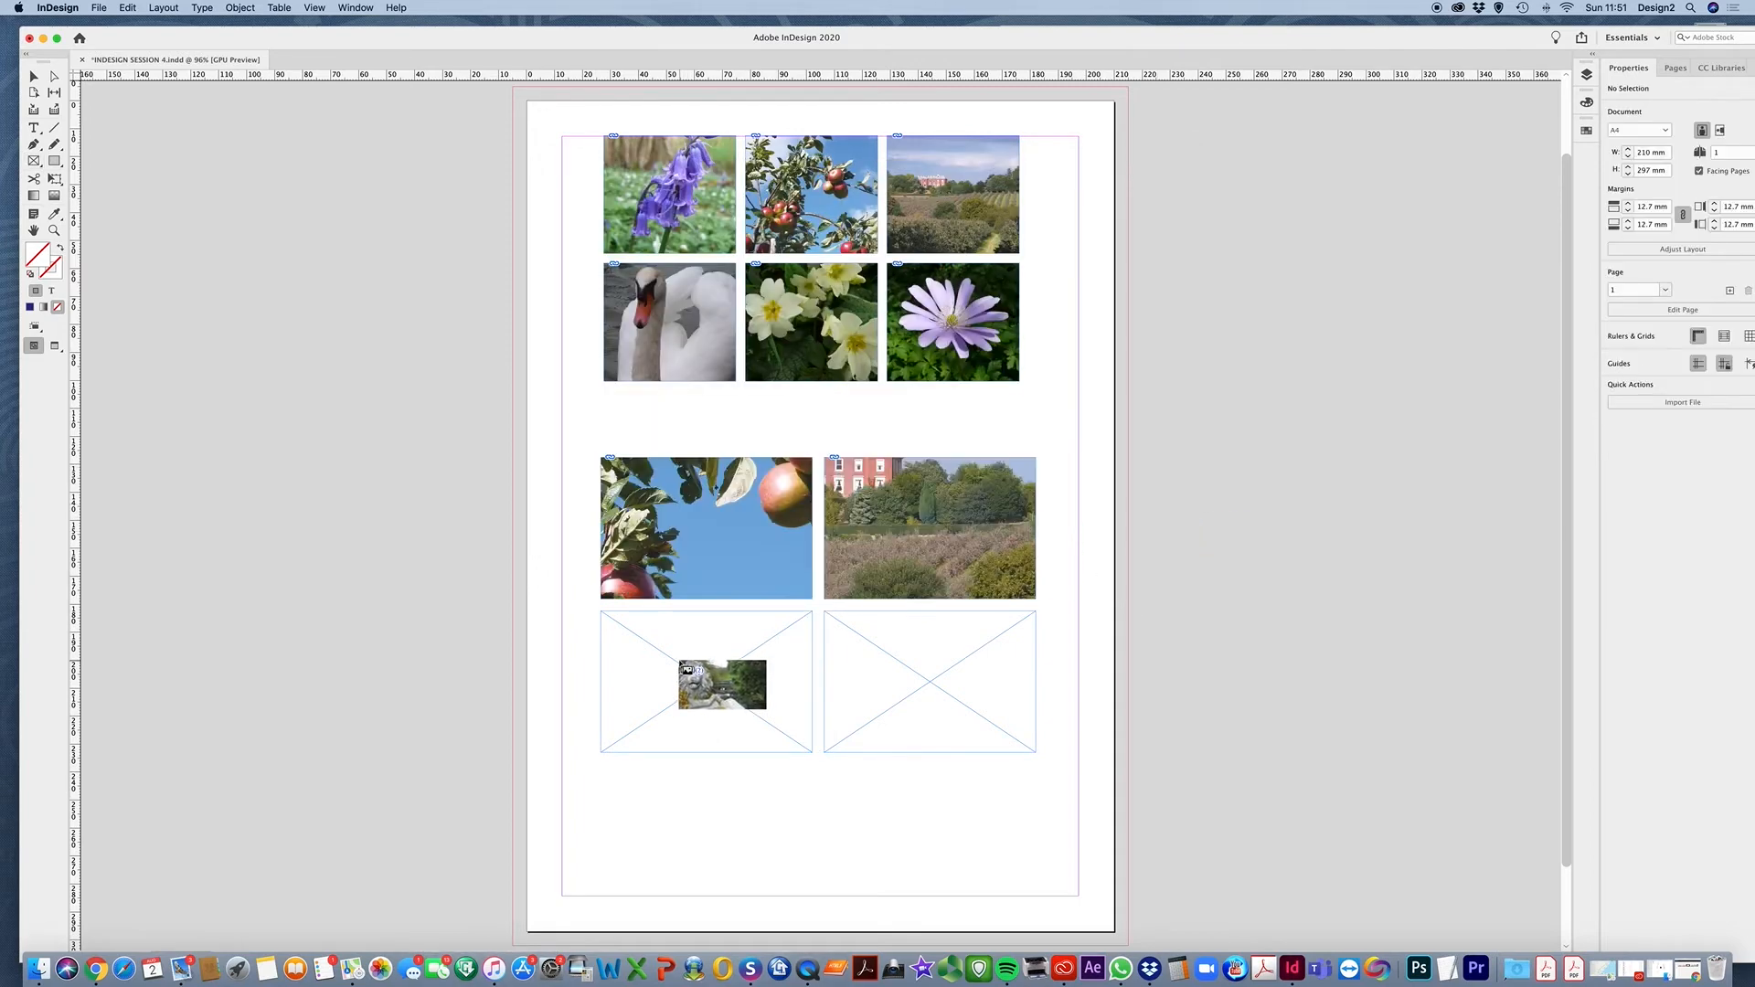
click(684, 670)
click(883, 660)
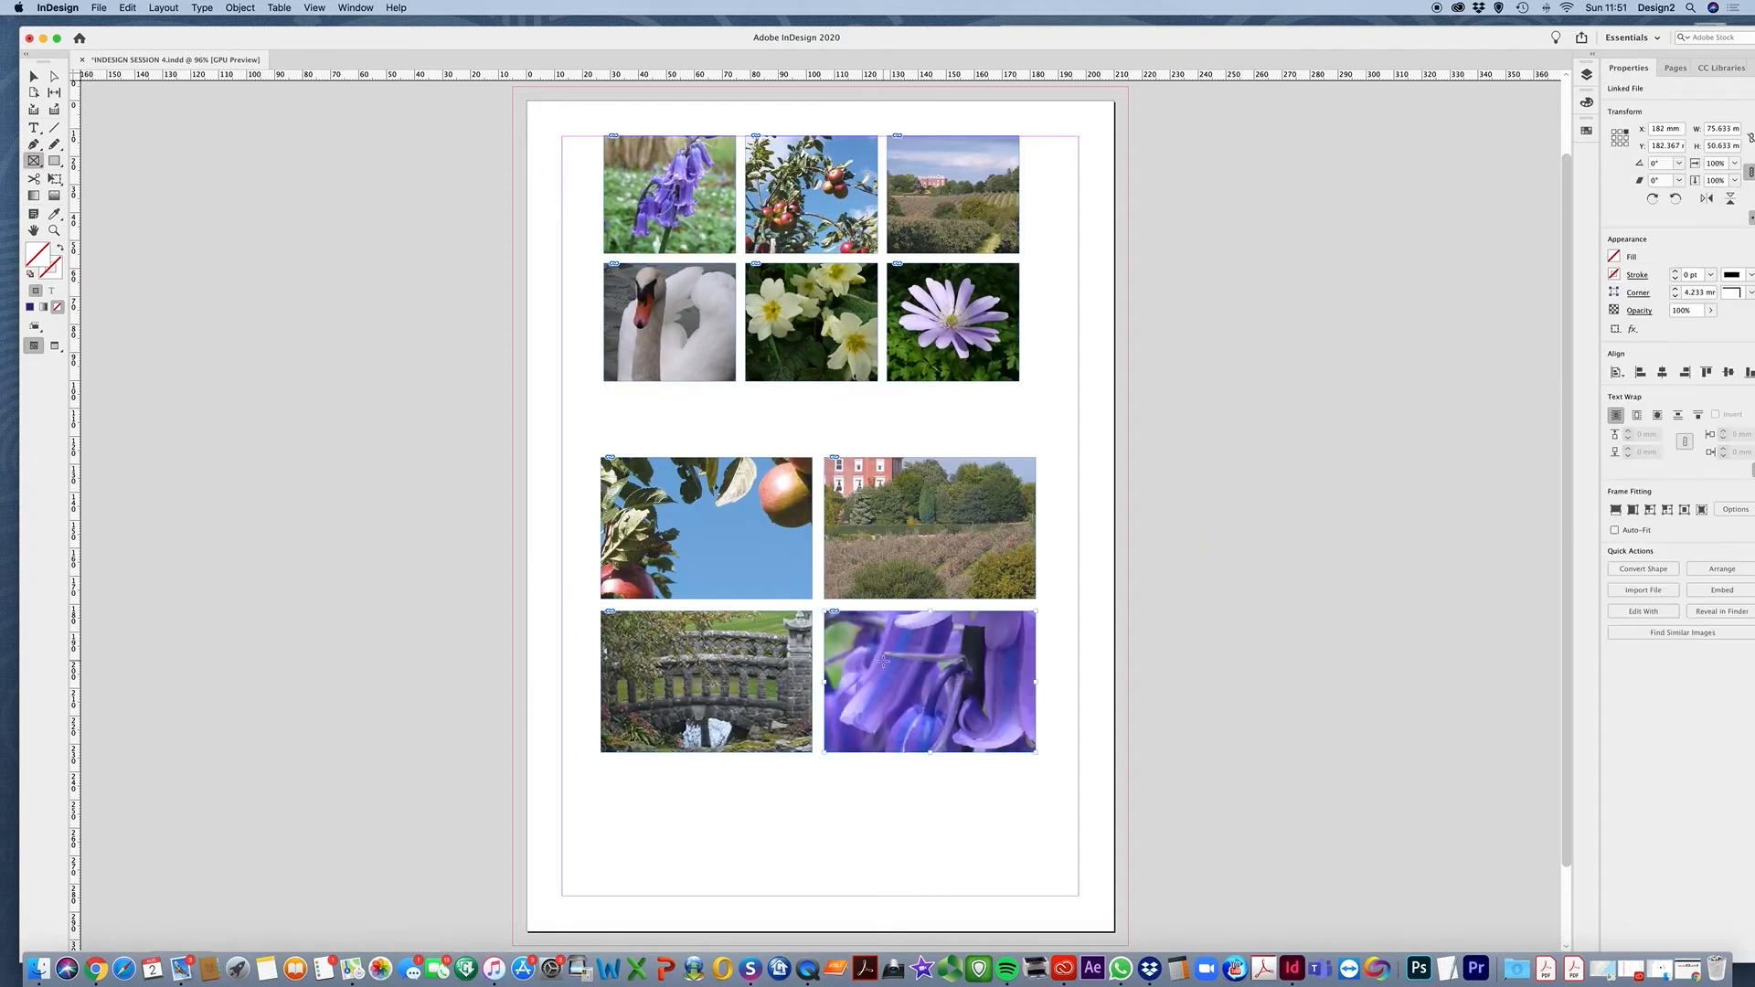
Apply Fill Frame Proportionally to all four pictures in the lower grid and delete them
click(34, 78)
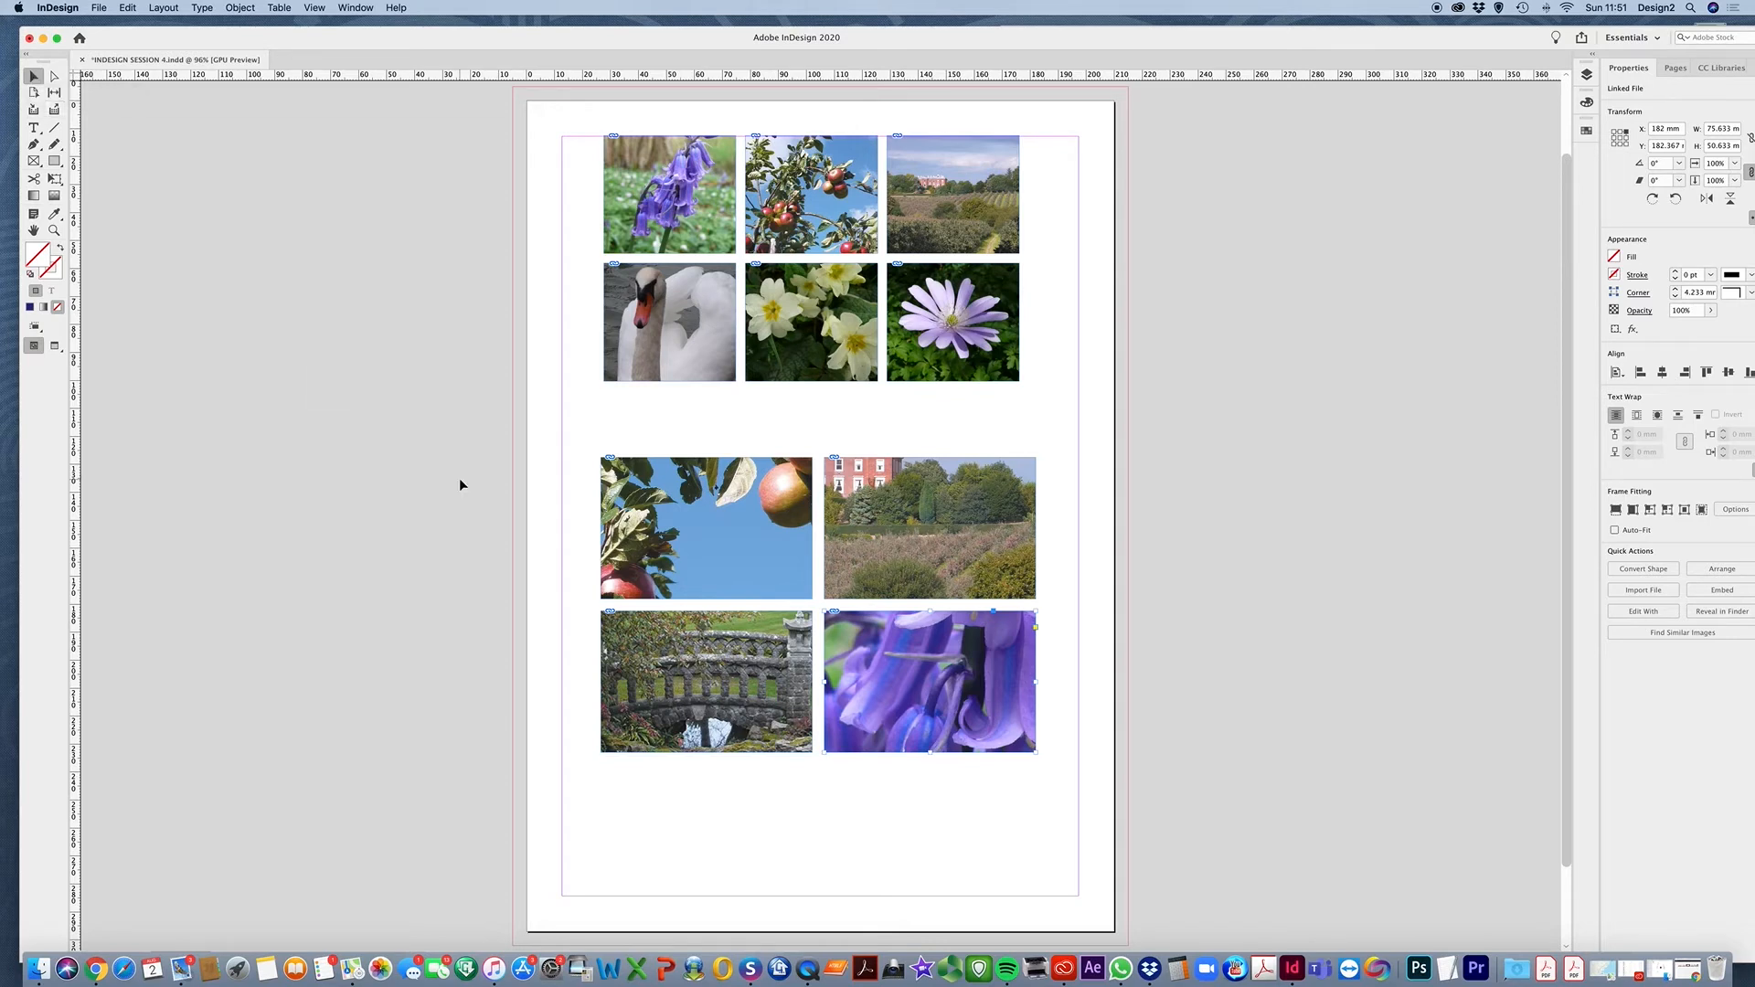
drag(530, 448, 1151, 796)
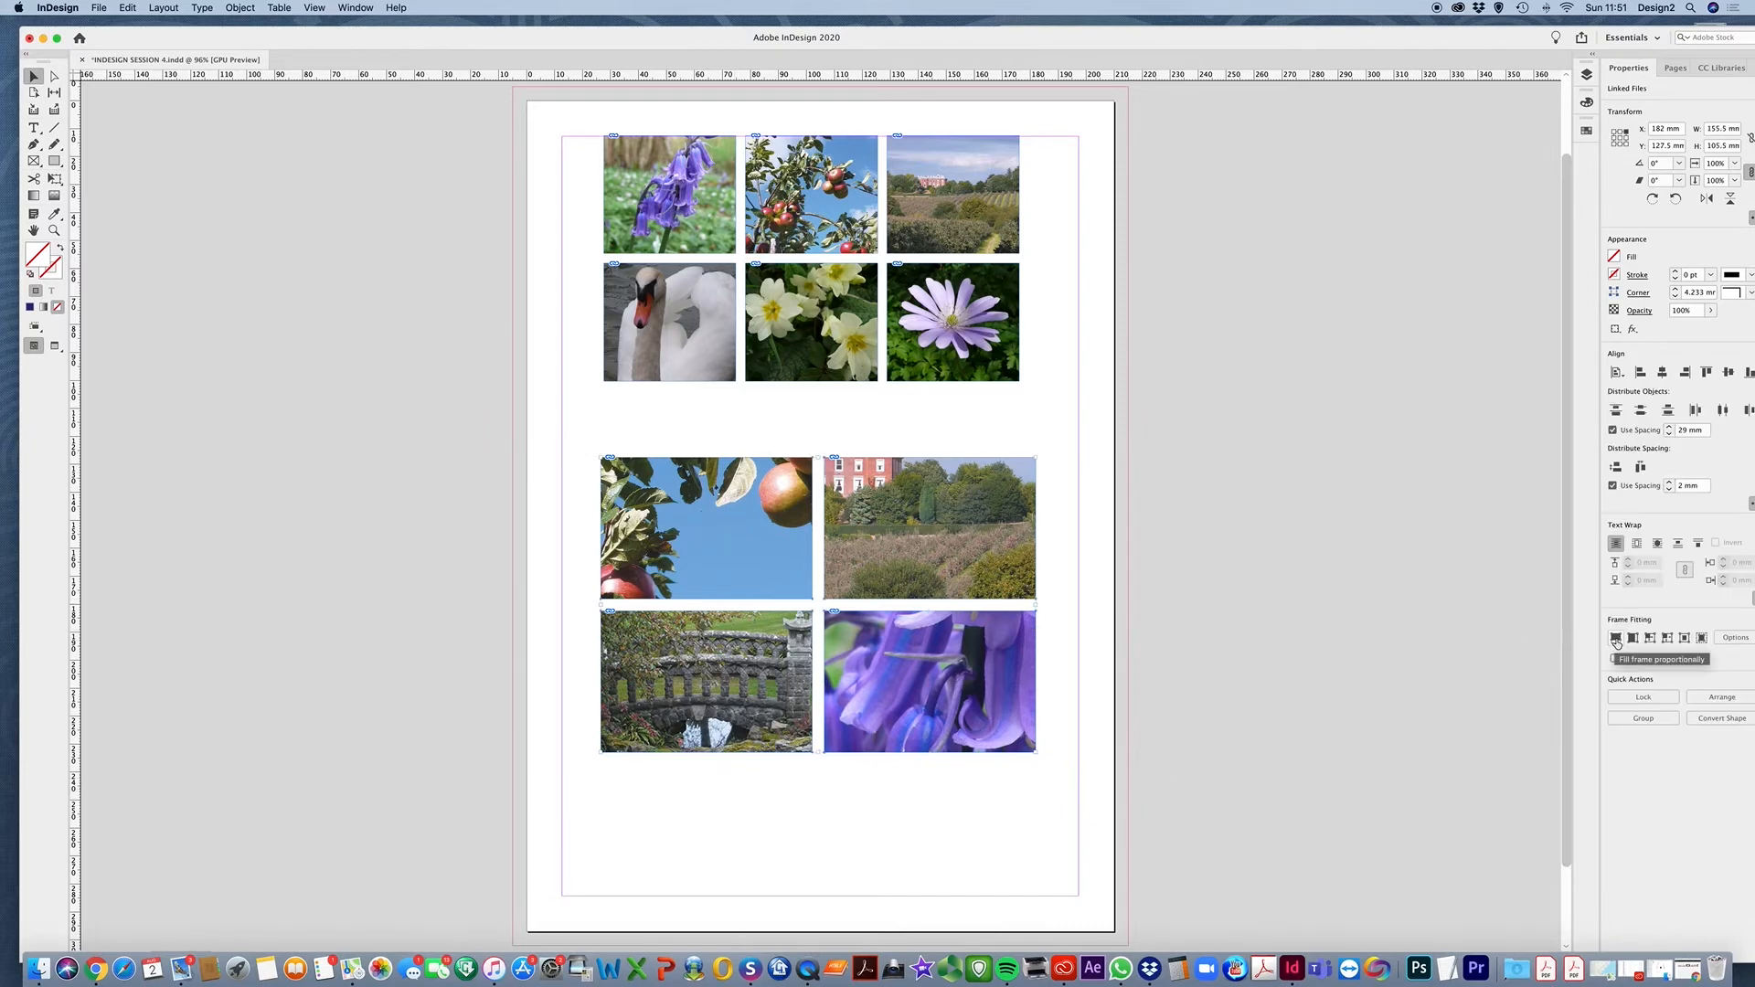
click(1616, 640)
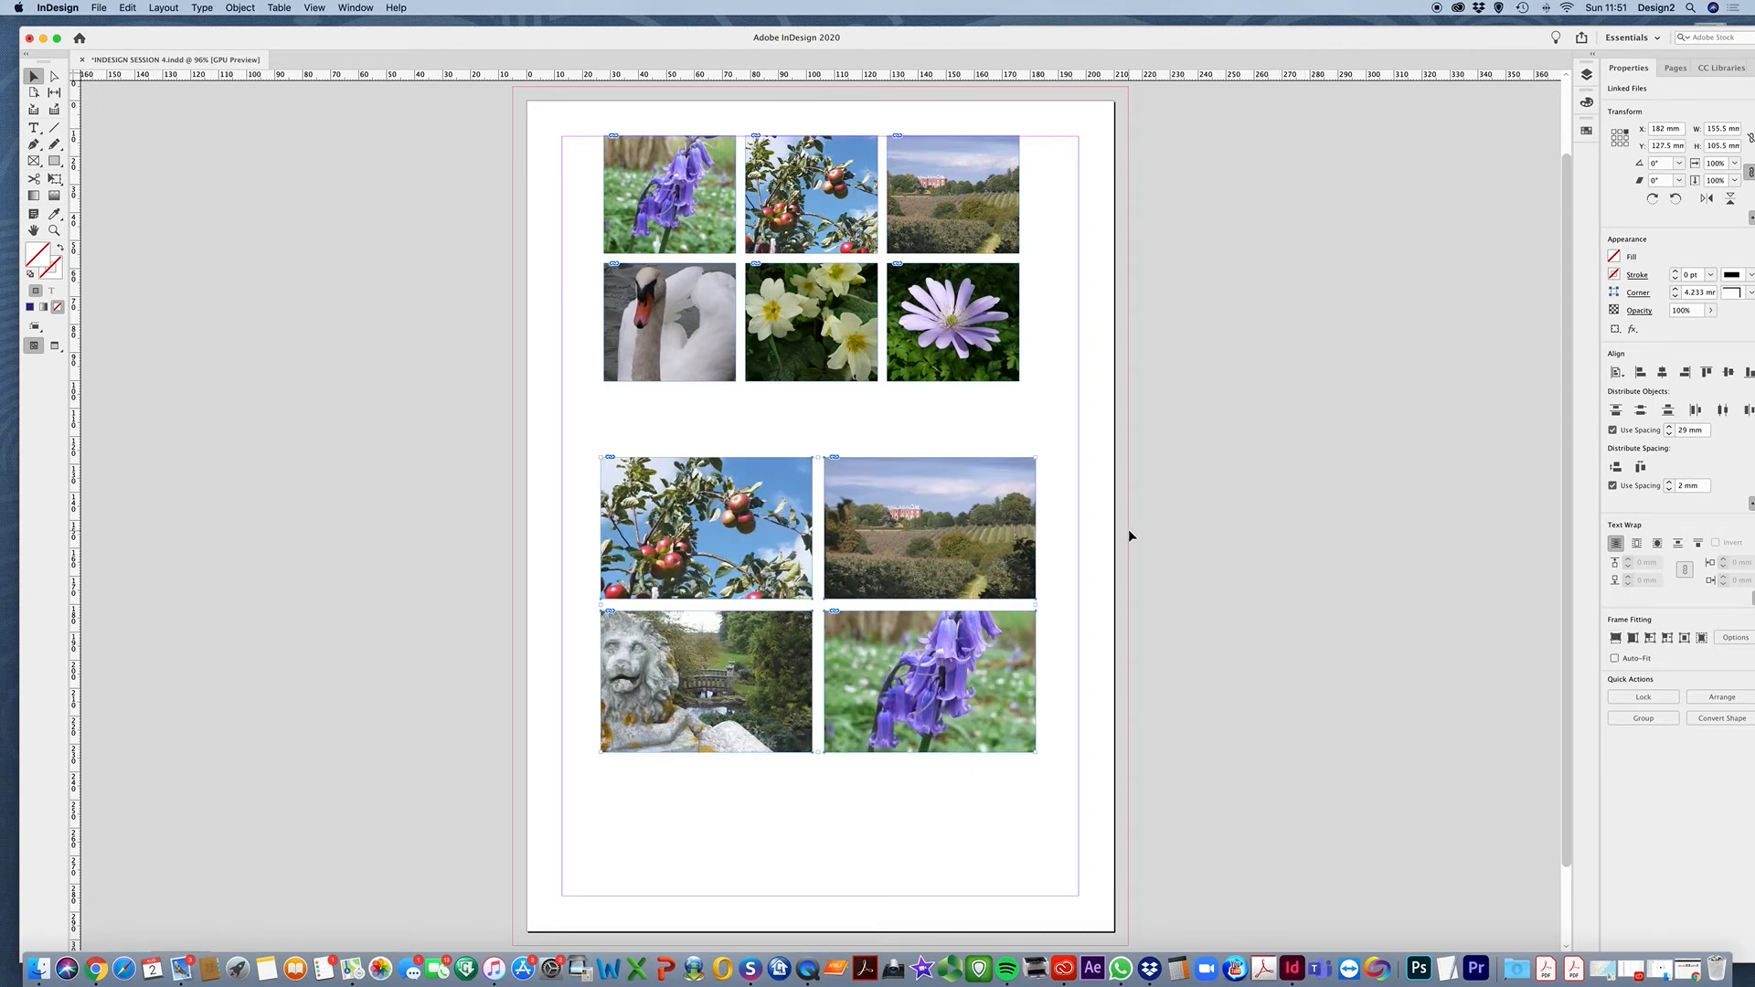
key(Delete)
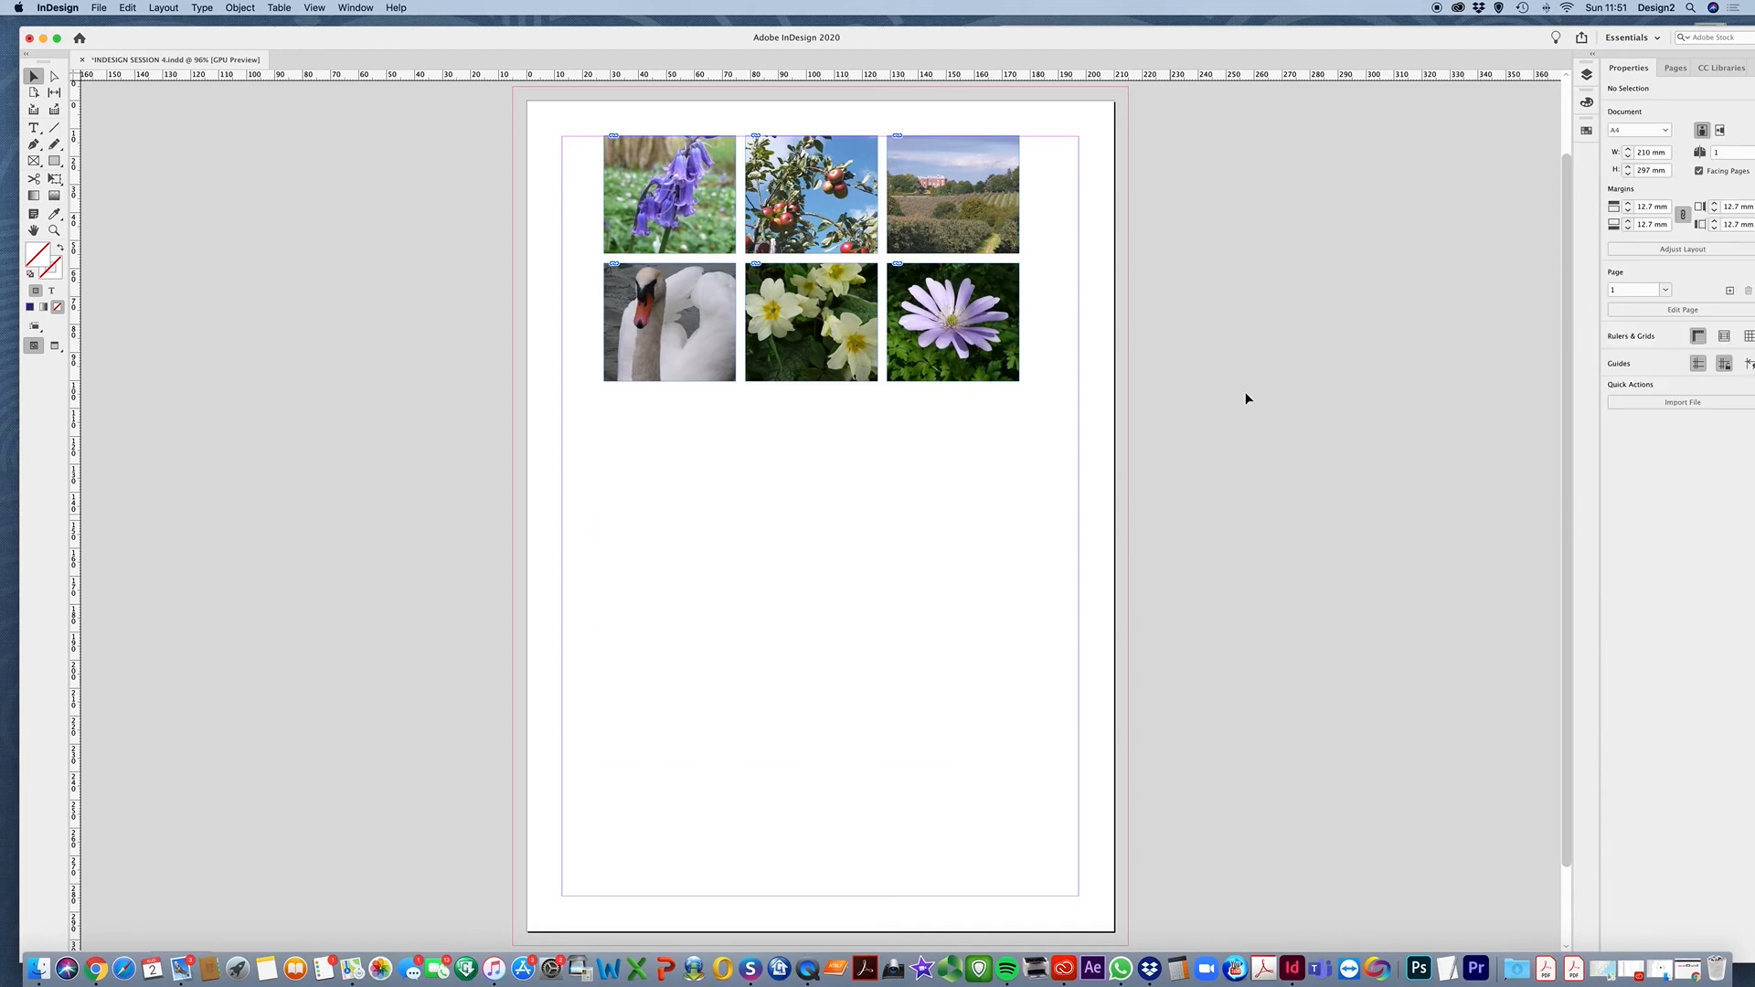
Move the document window aside to expose the image folder in the Finder window behind it
drag(1165, 38, 988, 177)
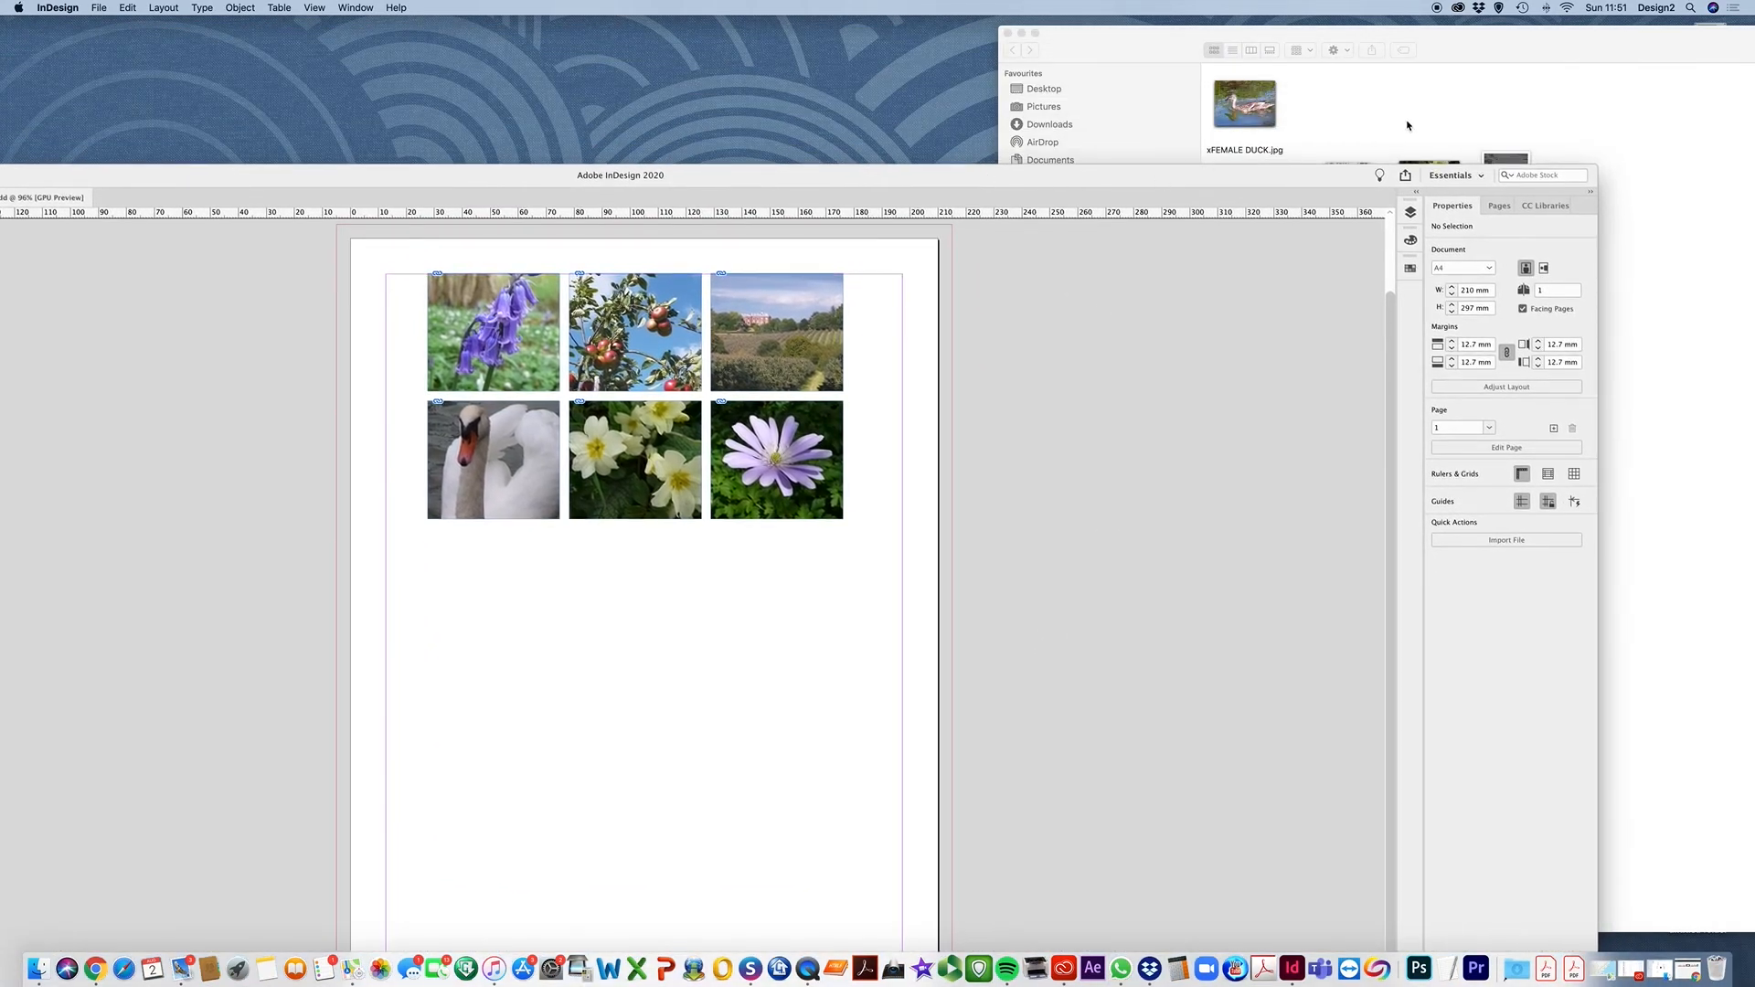
Load blue bells.jpg, primroses.jpg, P1010602.jpg and purple flower.jpg from the Finder window into the InDesign document for placing
click(1407, 121)
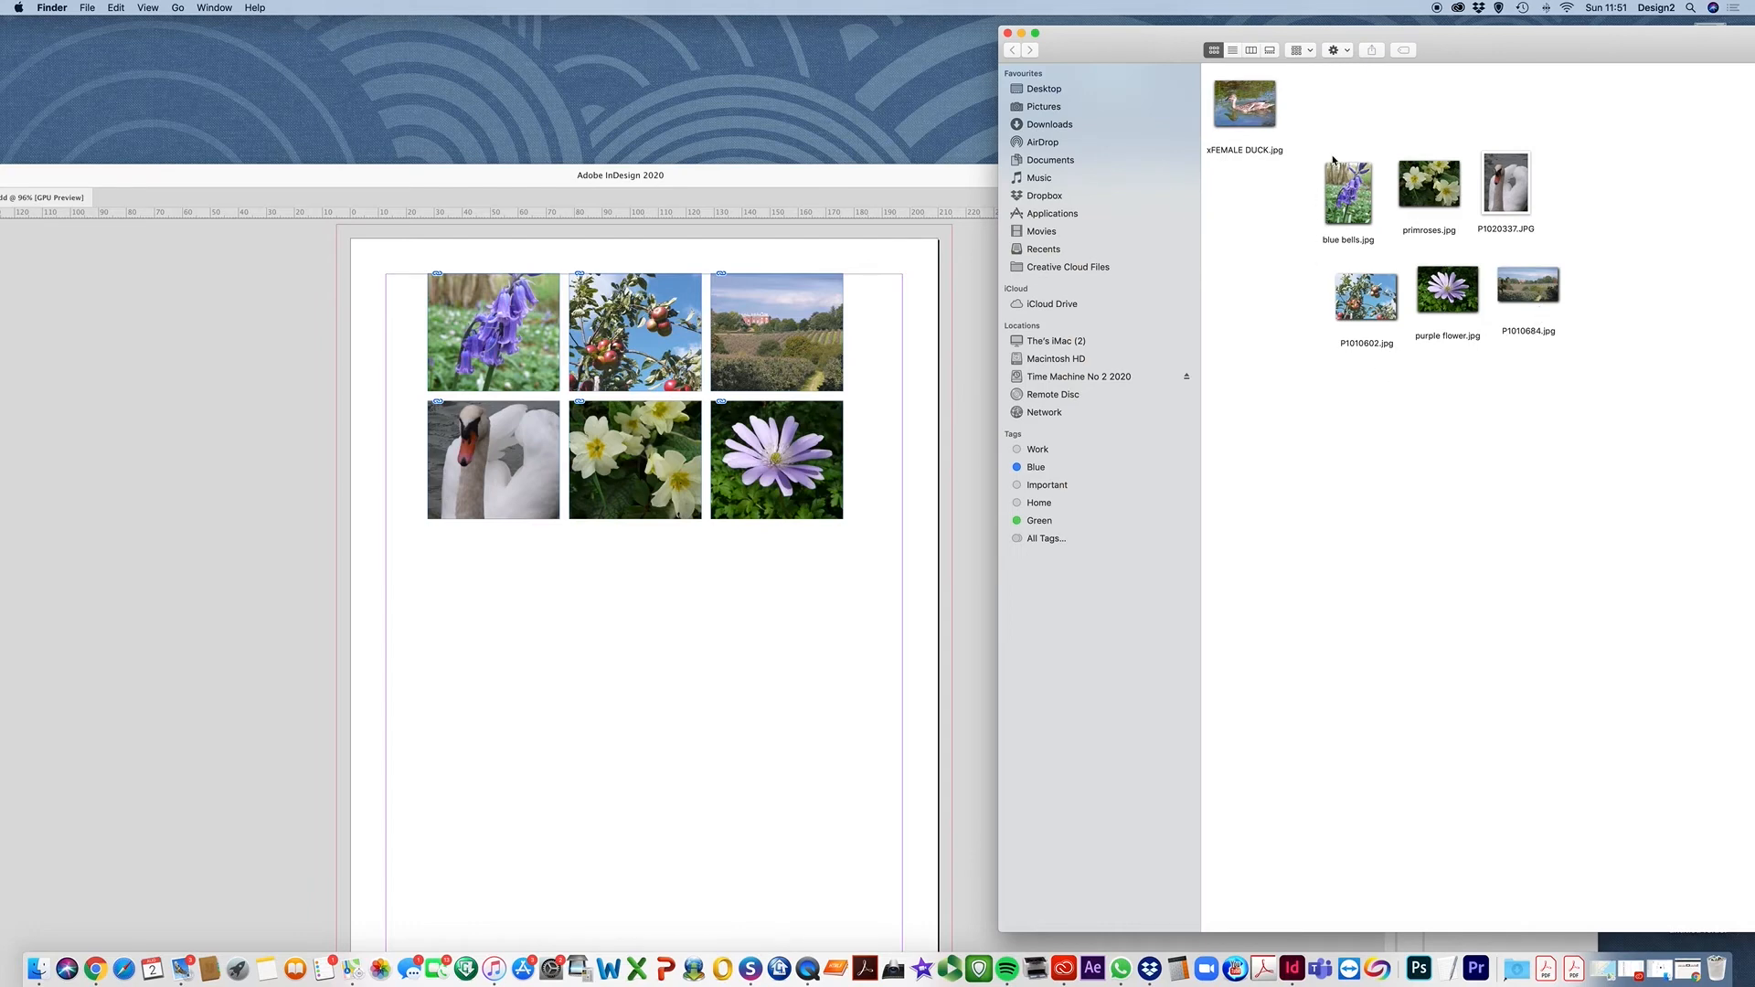
drag(1337, 144, 1390, 416)
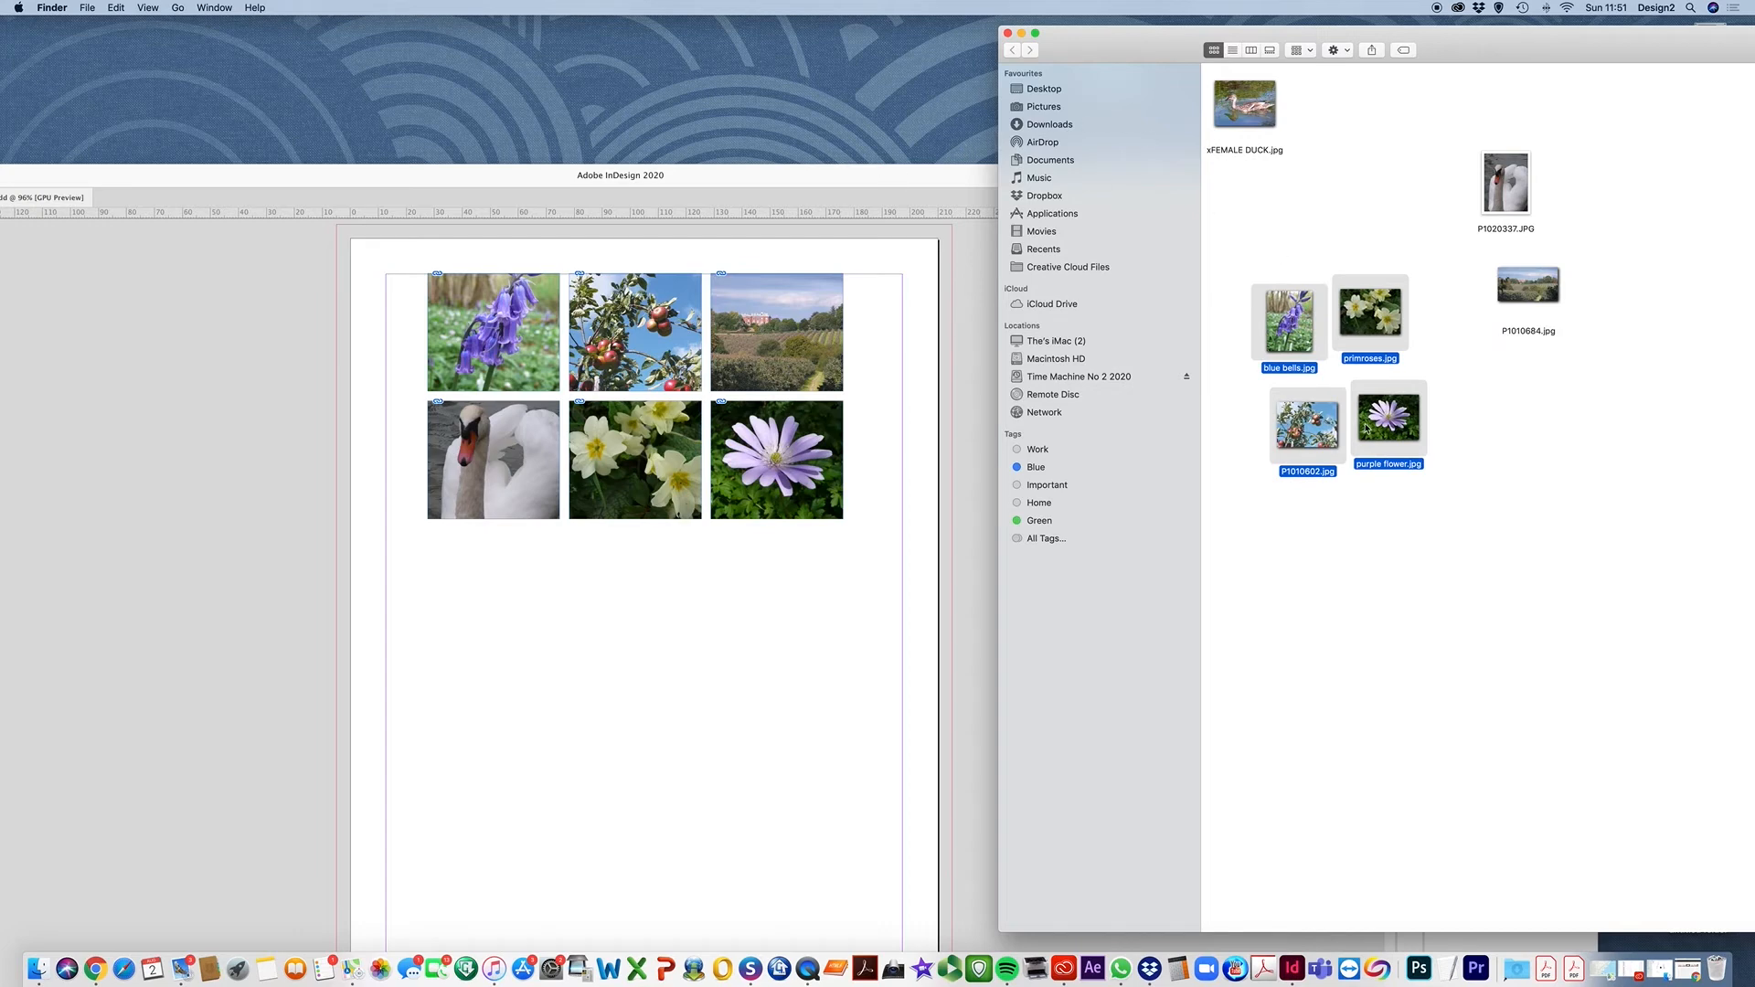
click(1283, 245)
drag(1359, 386, 1412, 481)
drag(1294, 317, 462, 627)
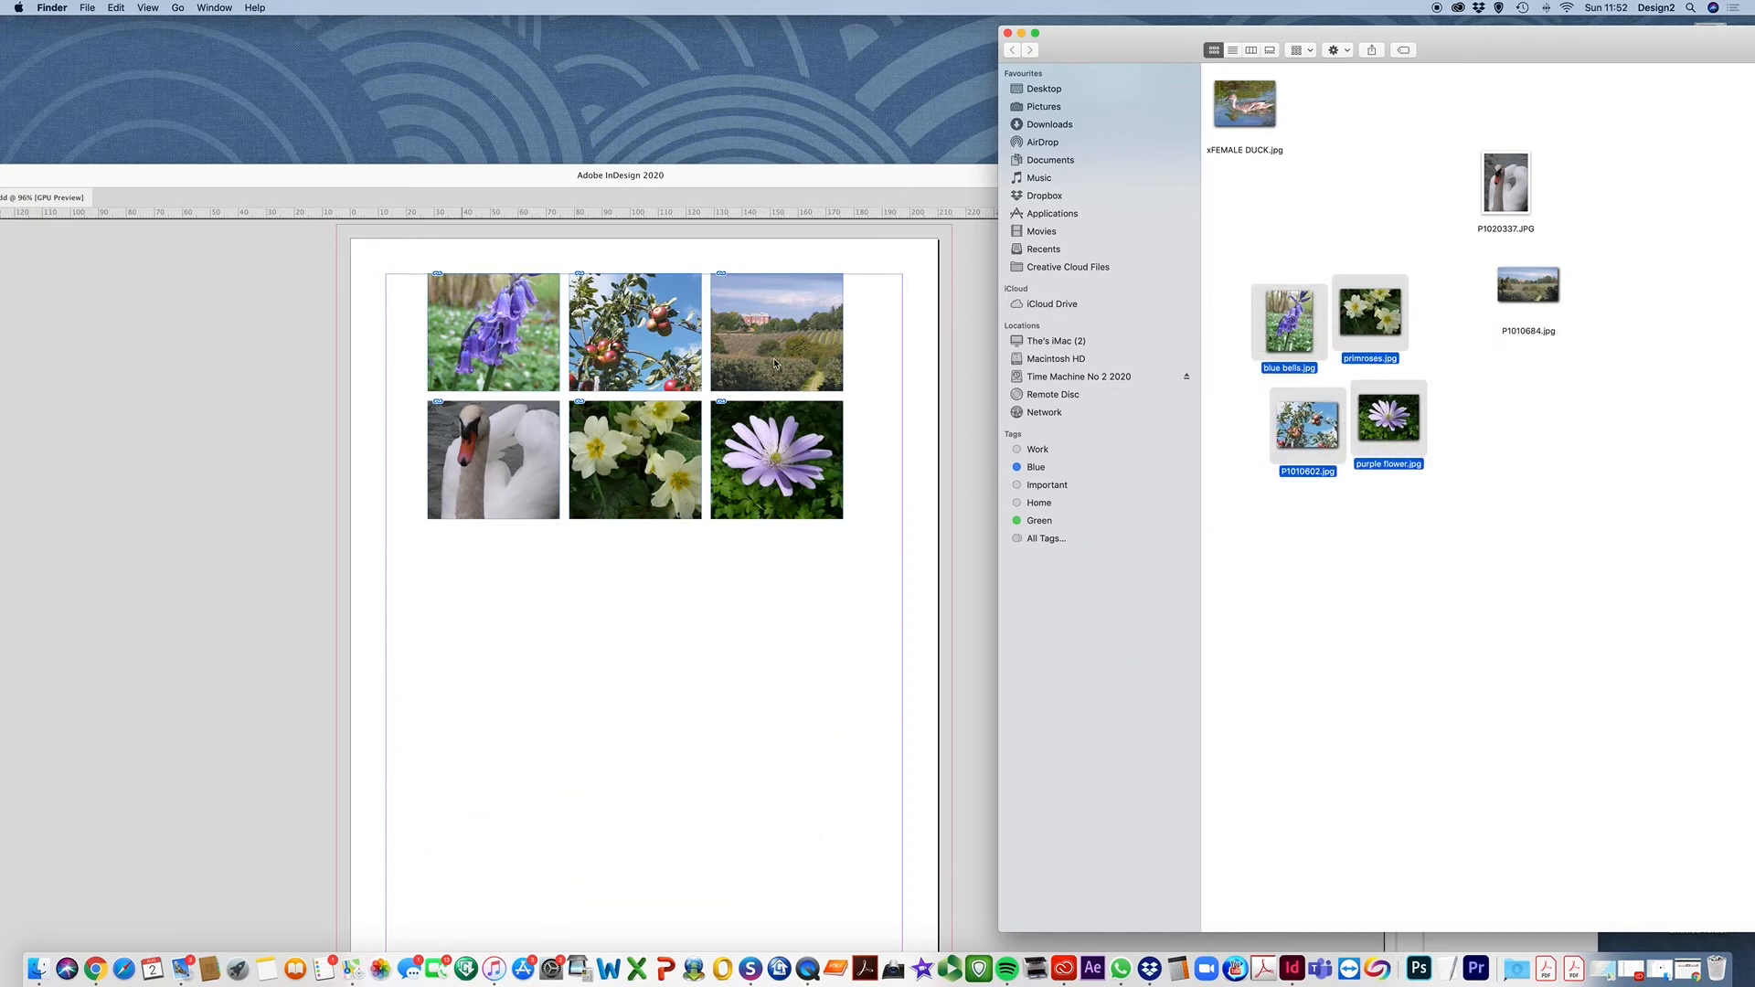
click(523, 190)
Place the four loaded images as a gridded two-by-two block about 148 × 103 mm below the six-picture grid
drag(422, 560, 836, 845)
key(Right)
key(Up)
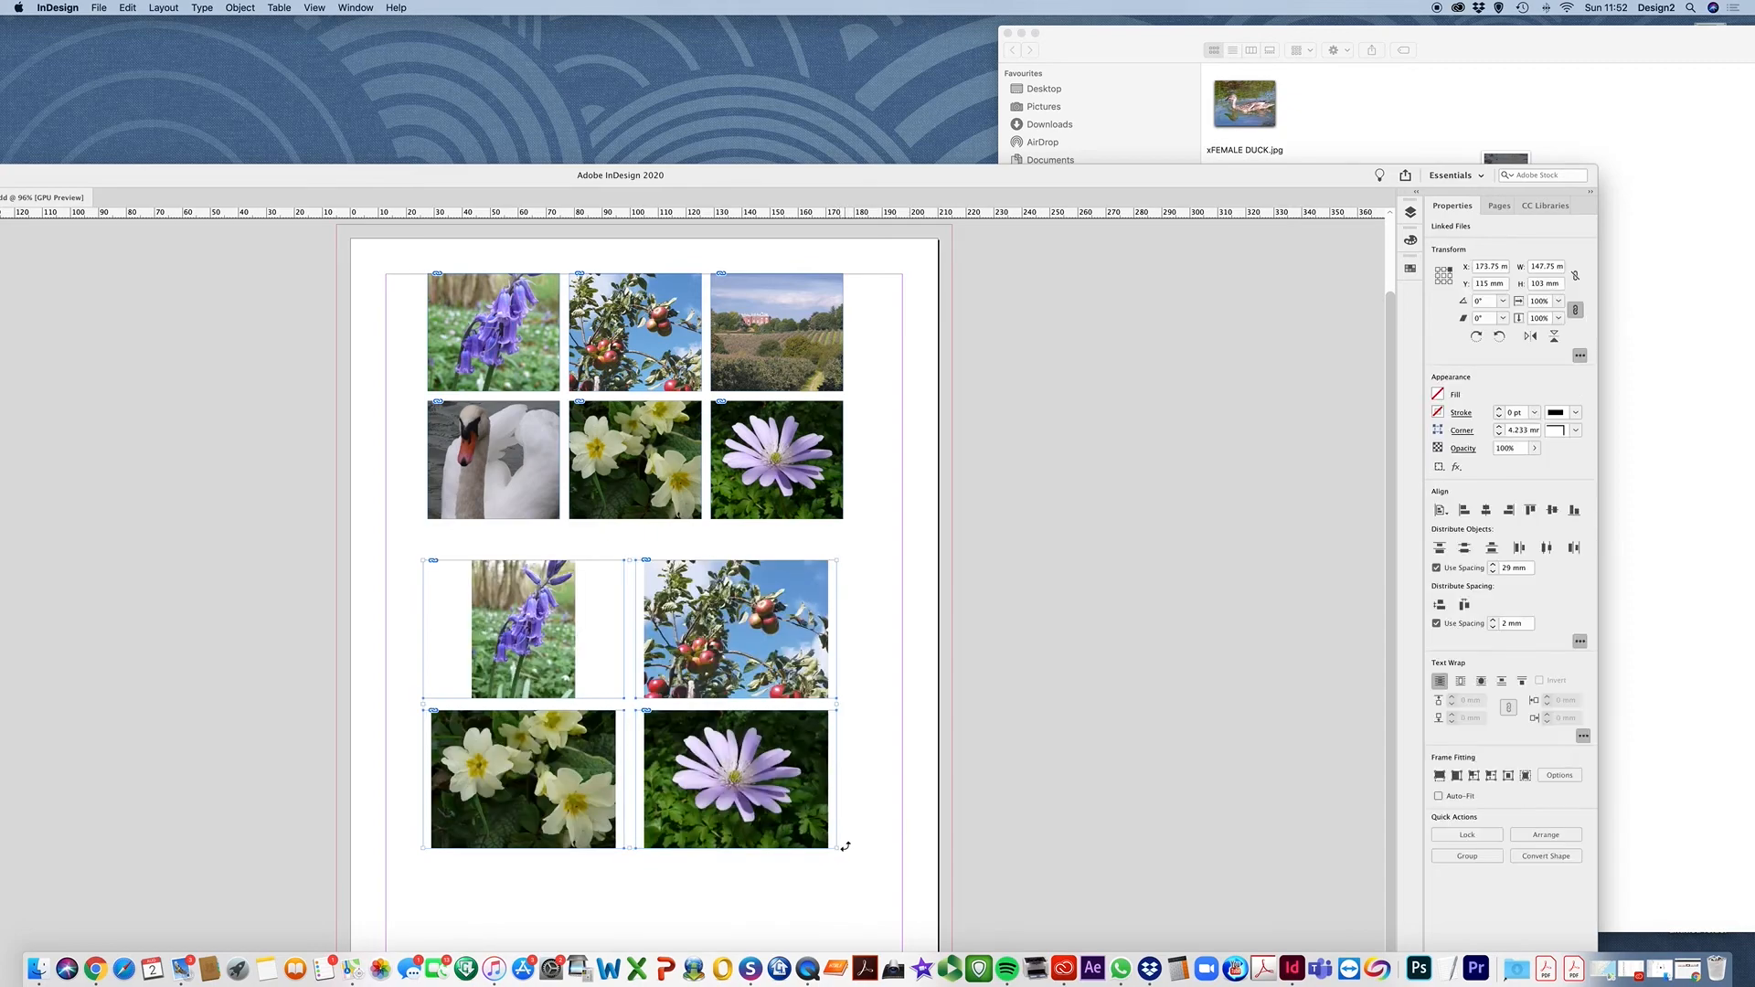
Fill the frames of the two-by-two picture block proportionally, bring the whole page into view, and delete the block
click(1440, 775)
double_click(855, 176)
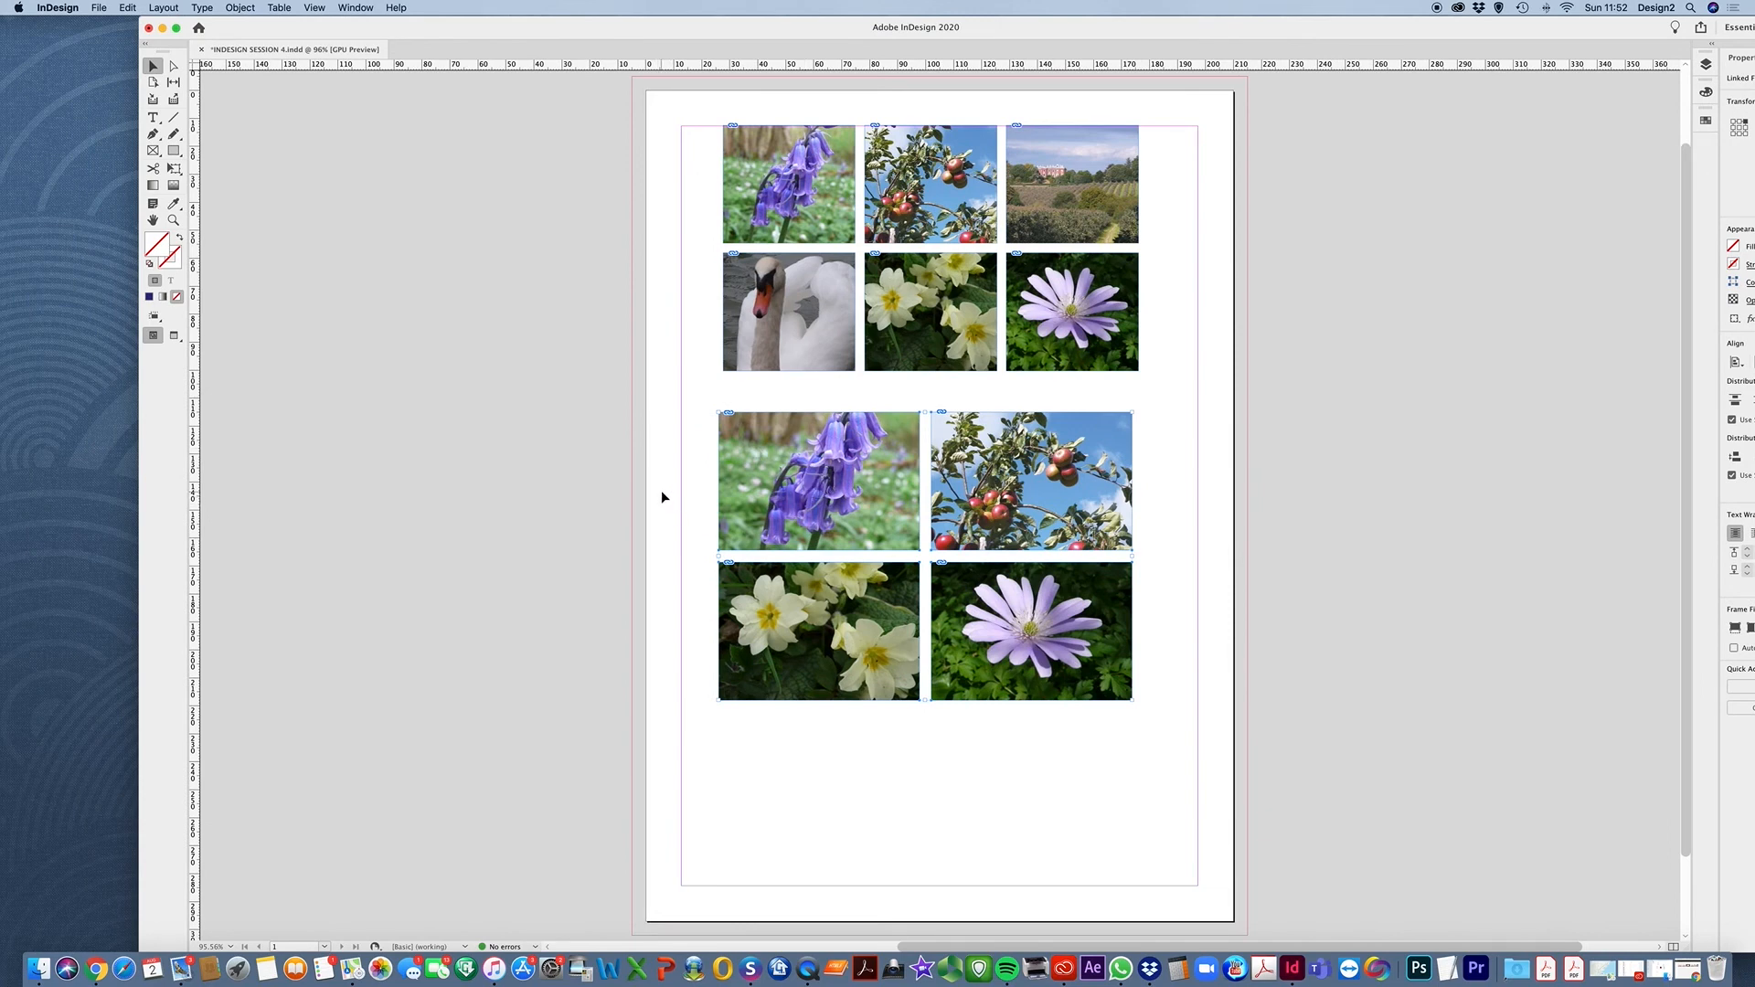
key(Delete)
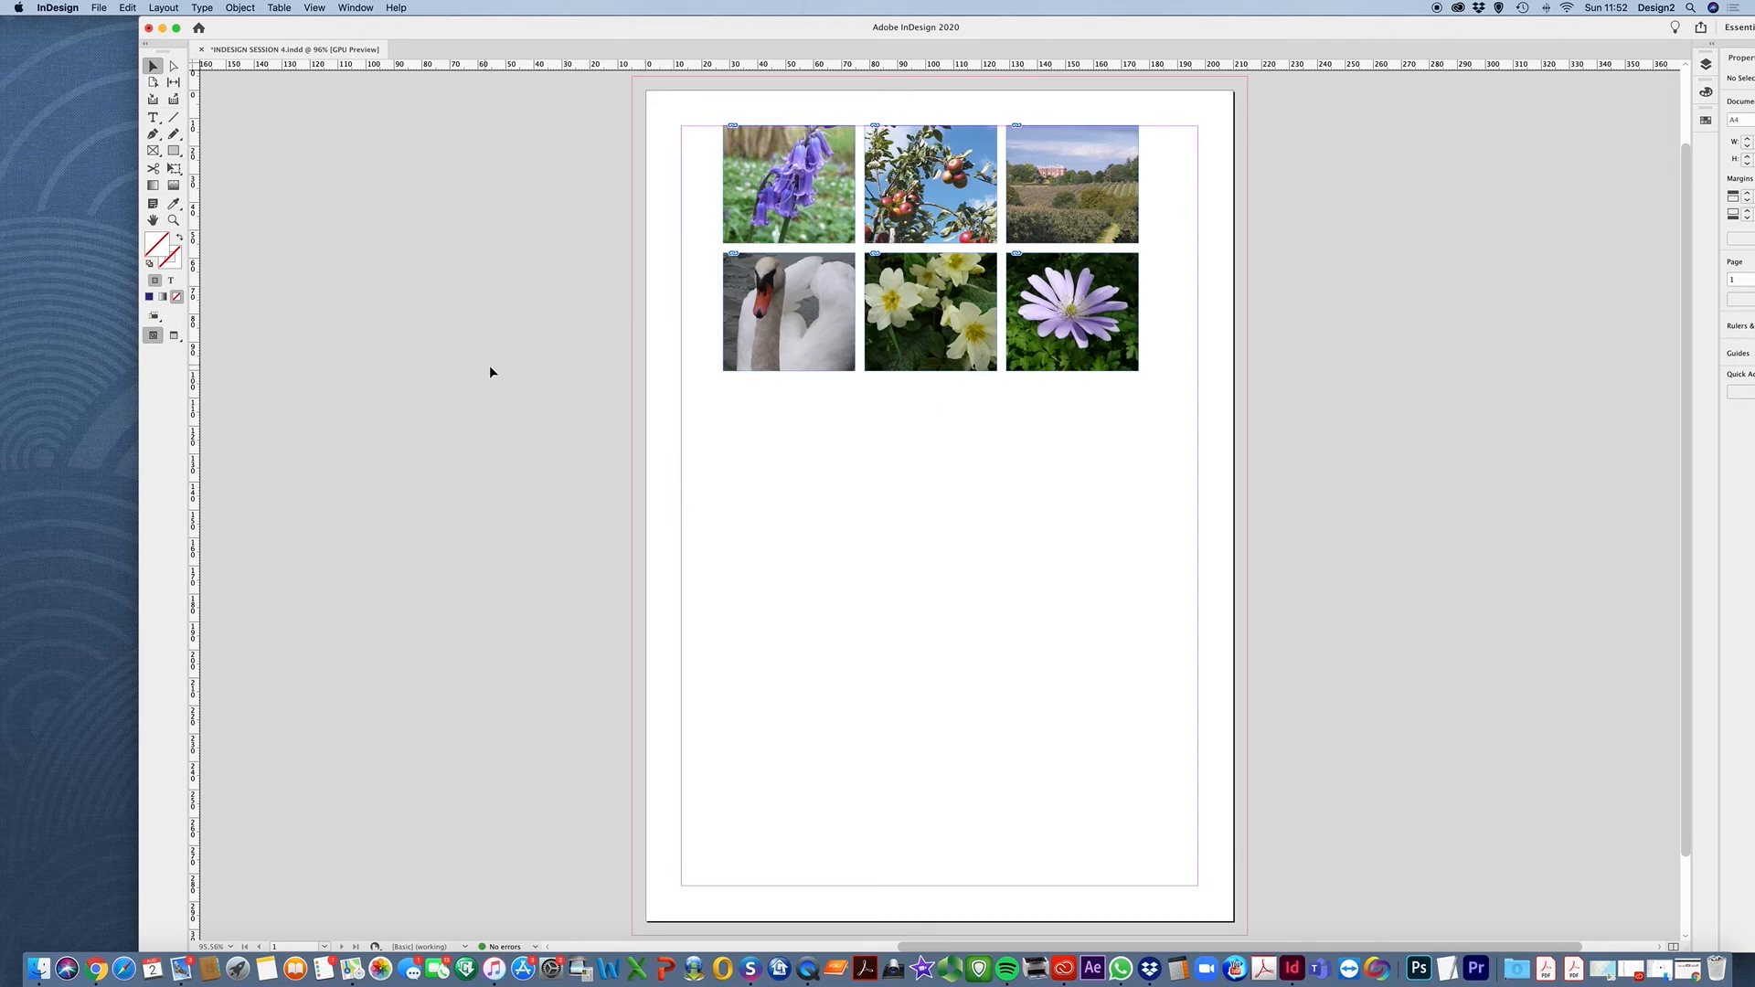
Draw a star-shaped polygon frame with 20 sides and 13% star inset, about 75 × 69 mm, below the picture grid
click(155, 150)
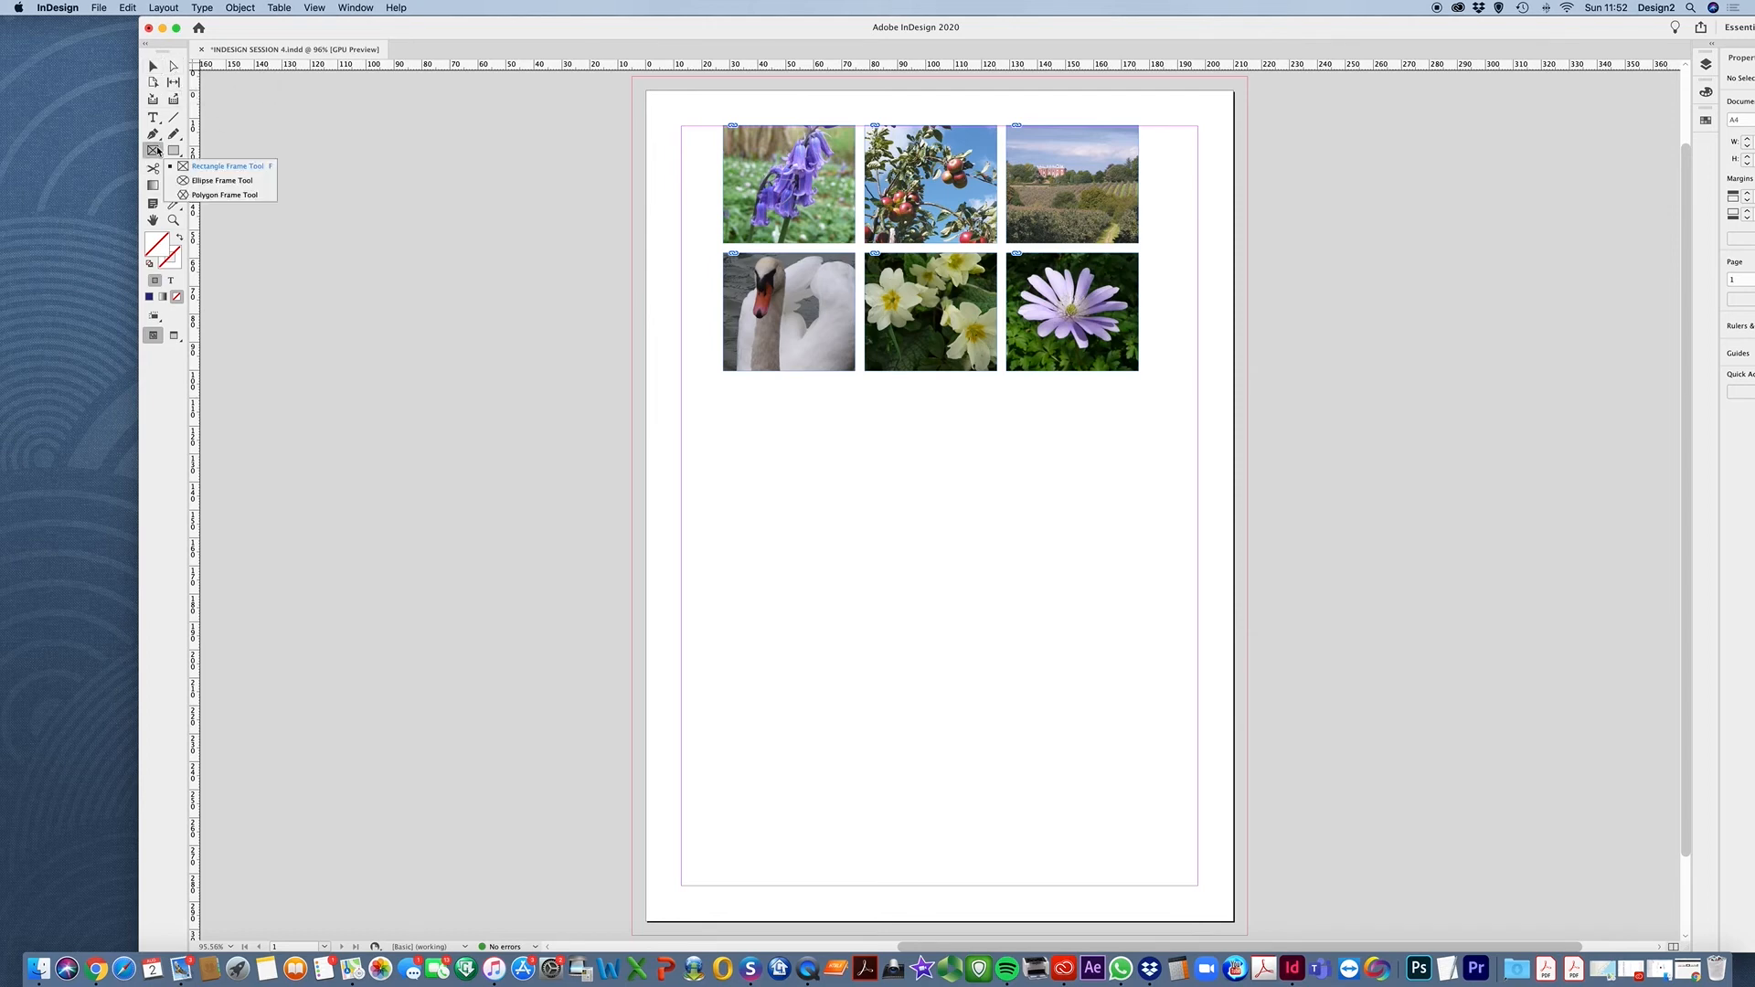
click(221, 196)
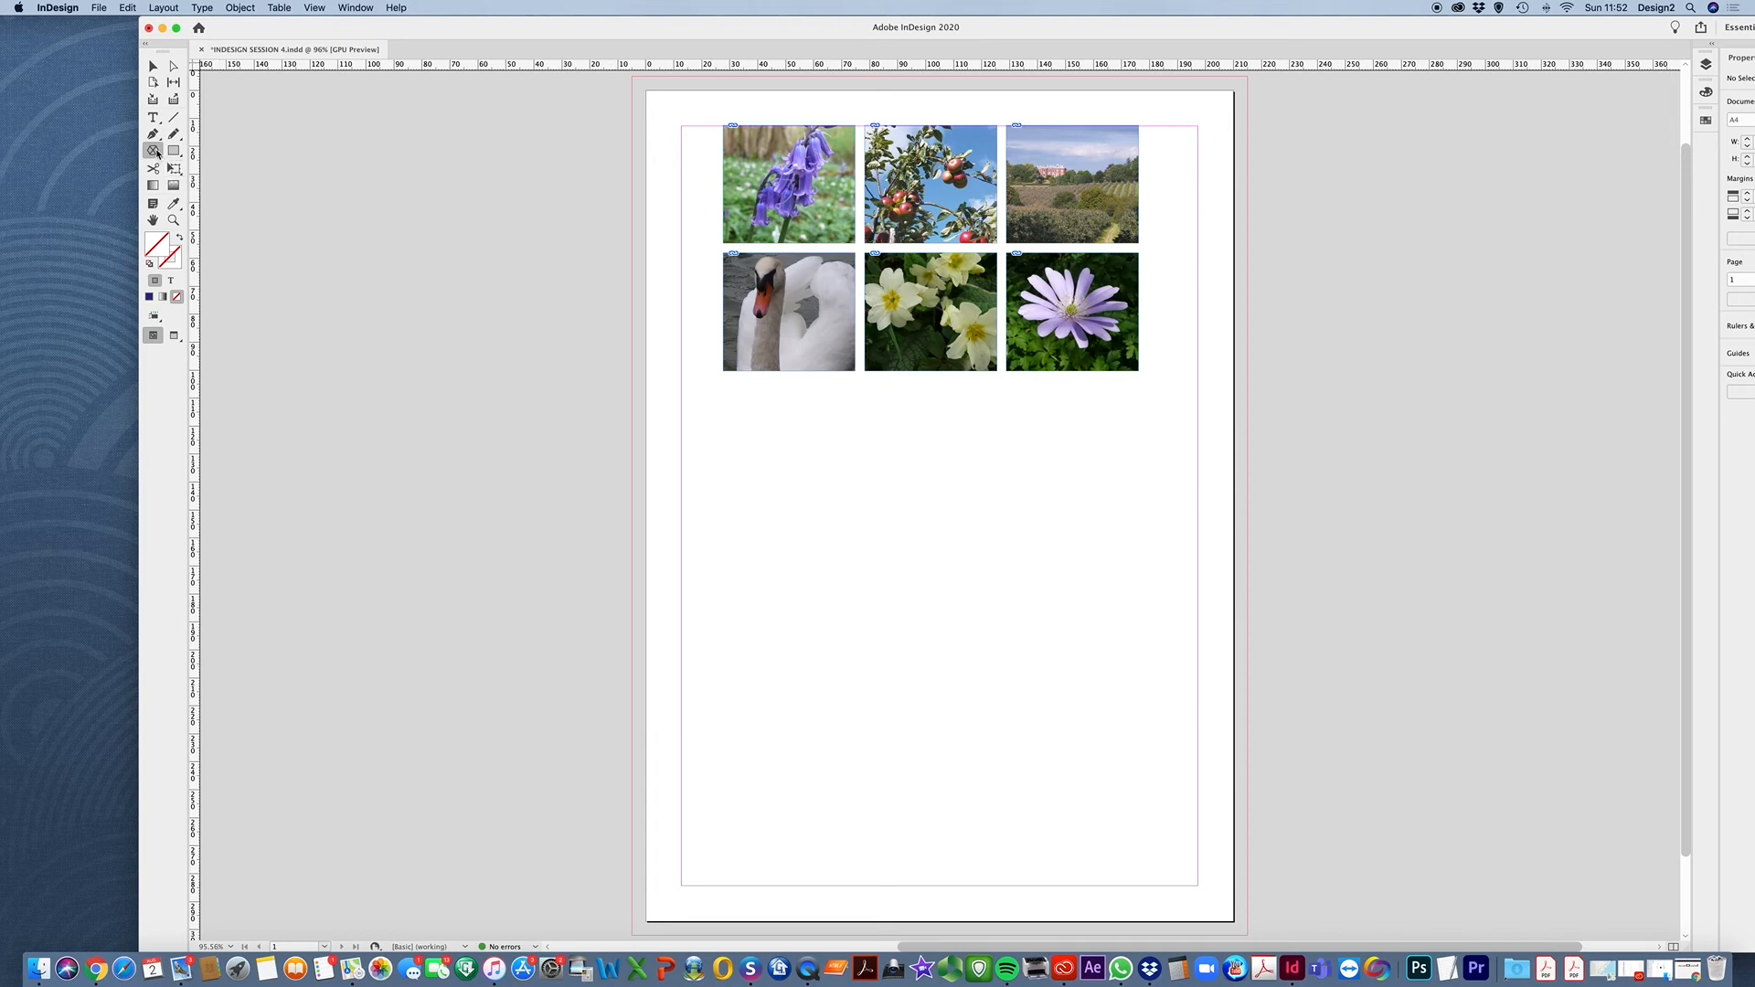
click(870, 530)
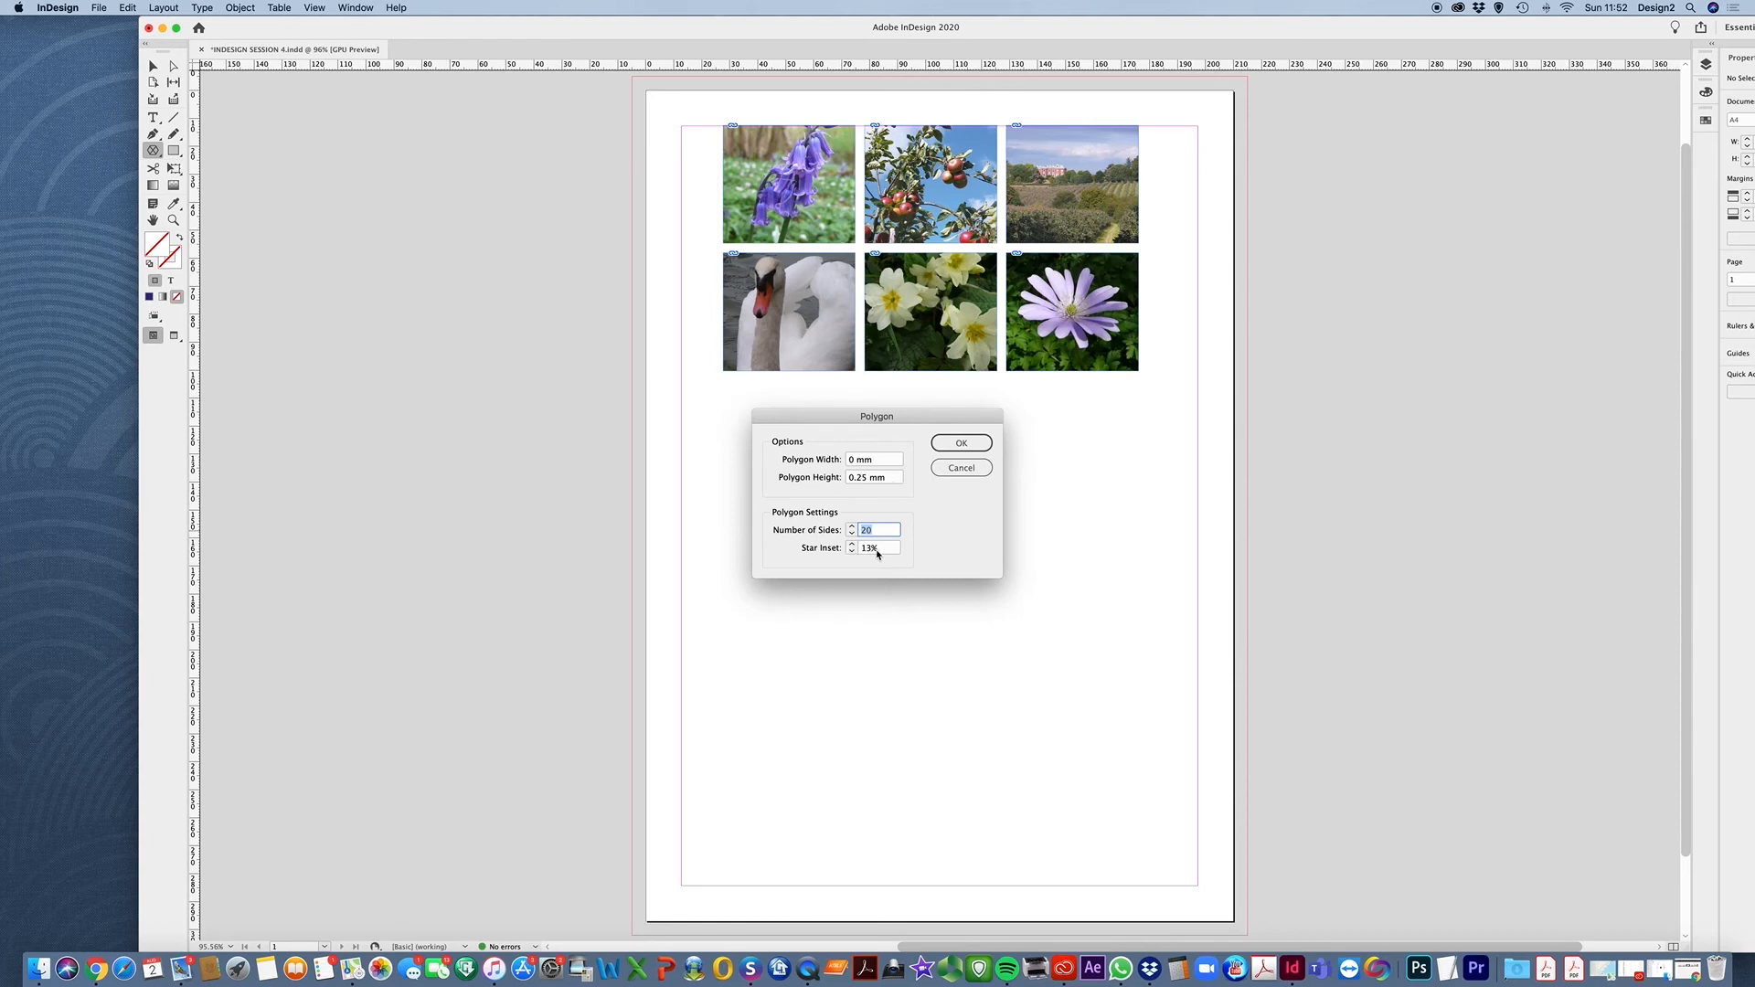
click(962, 443)
drag(814, 448, 1026, 641)
Give the star-shaped polygon frame a 1 pt stroke
drag(1010, 27, 855, 26)
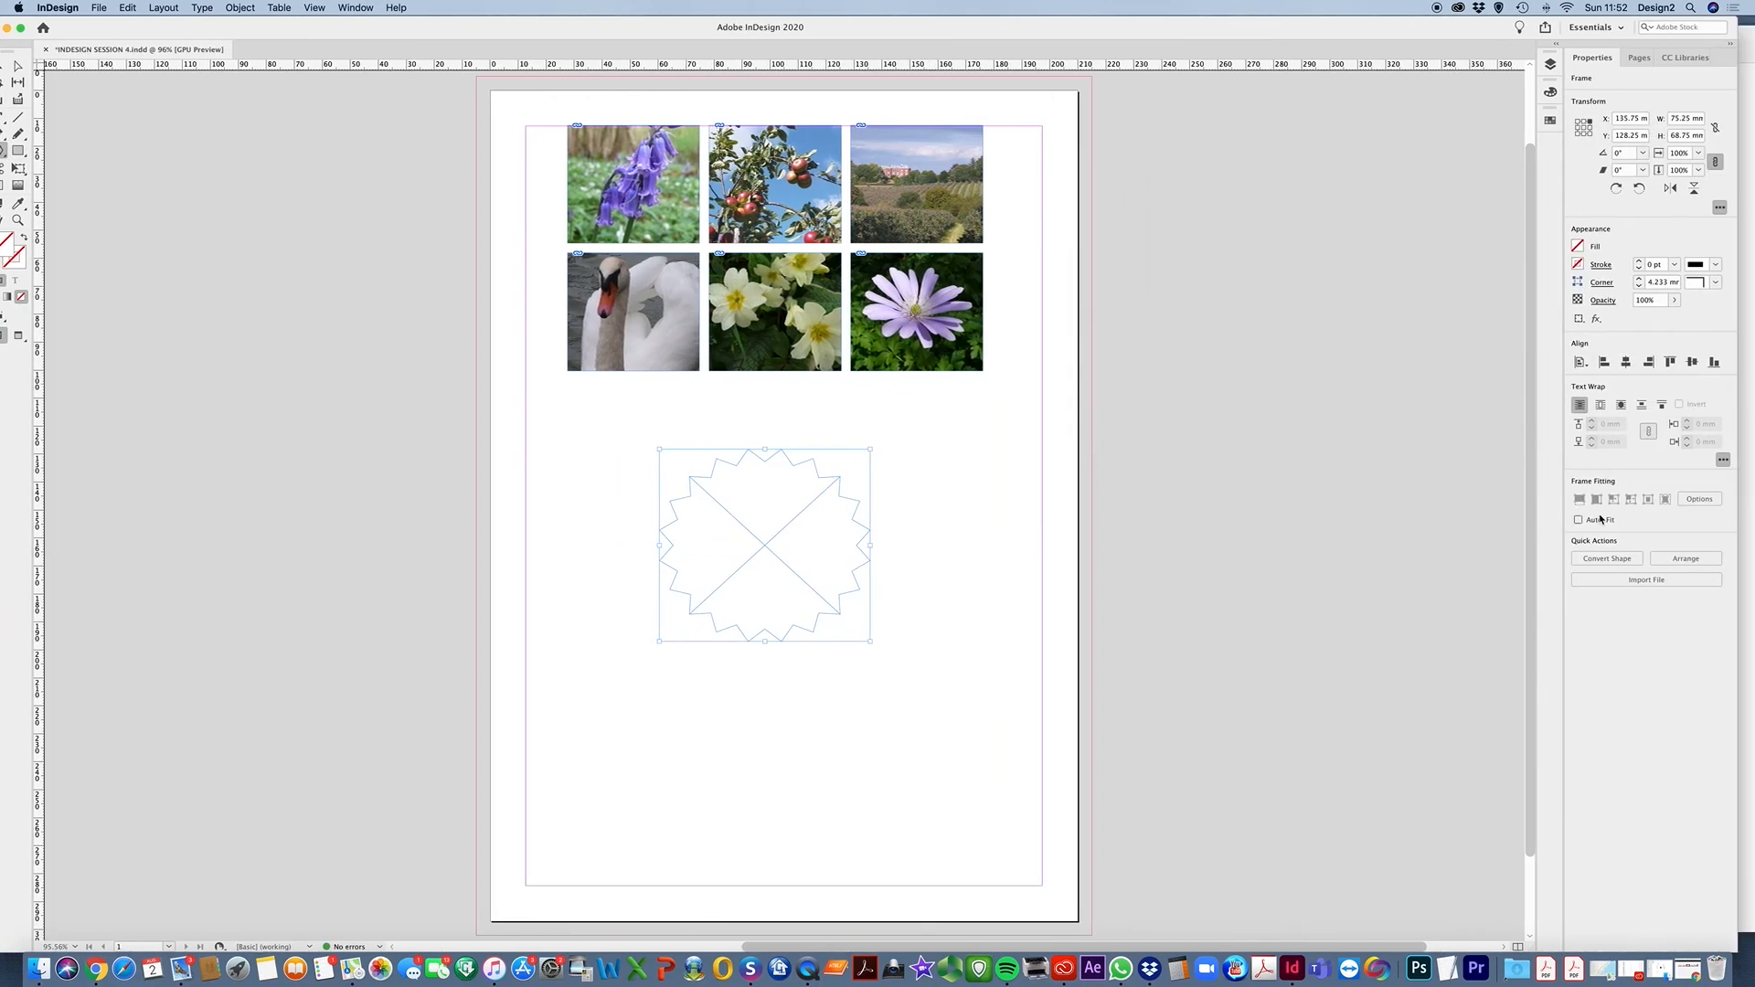
click(1639, 261)
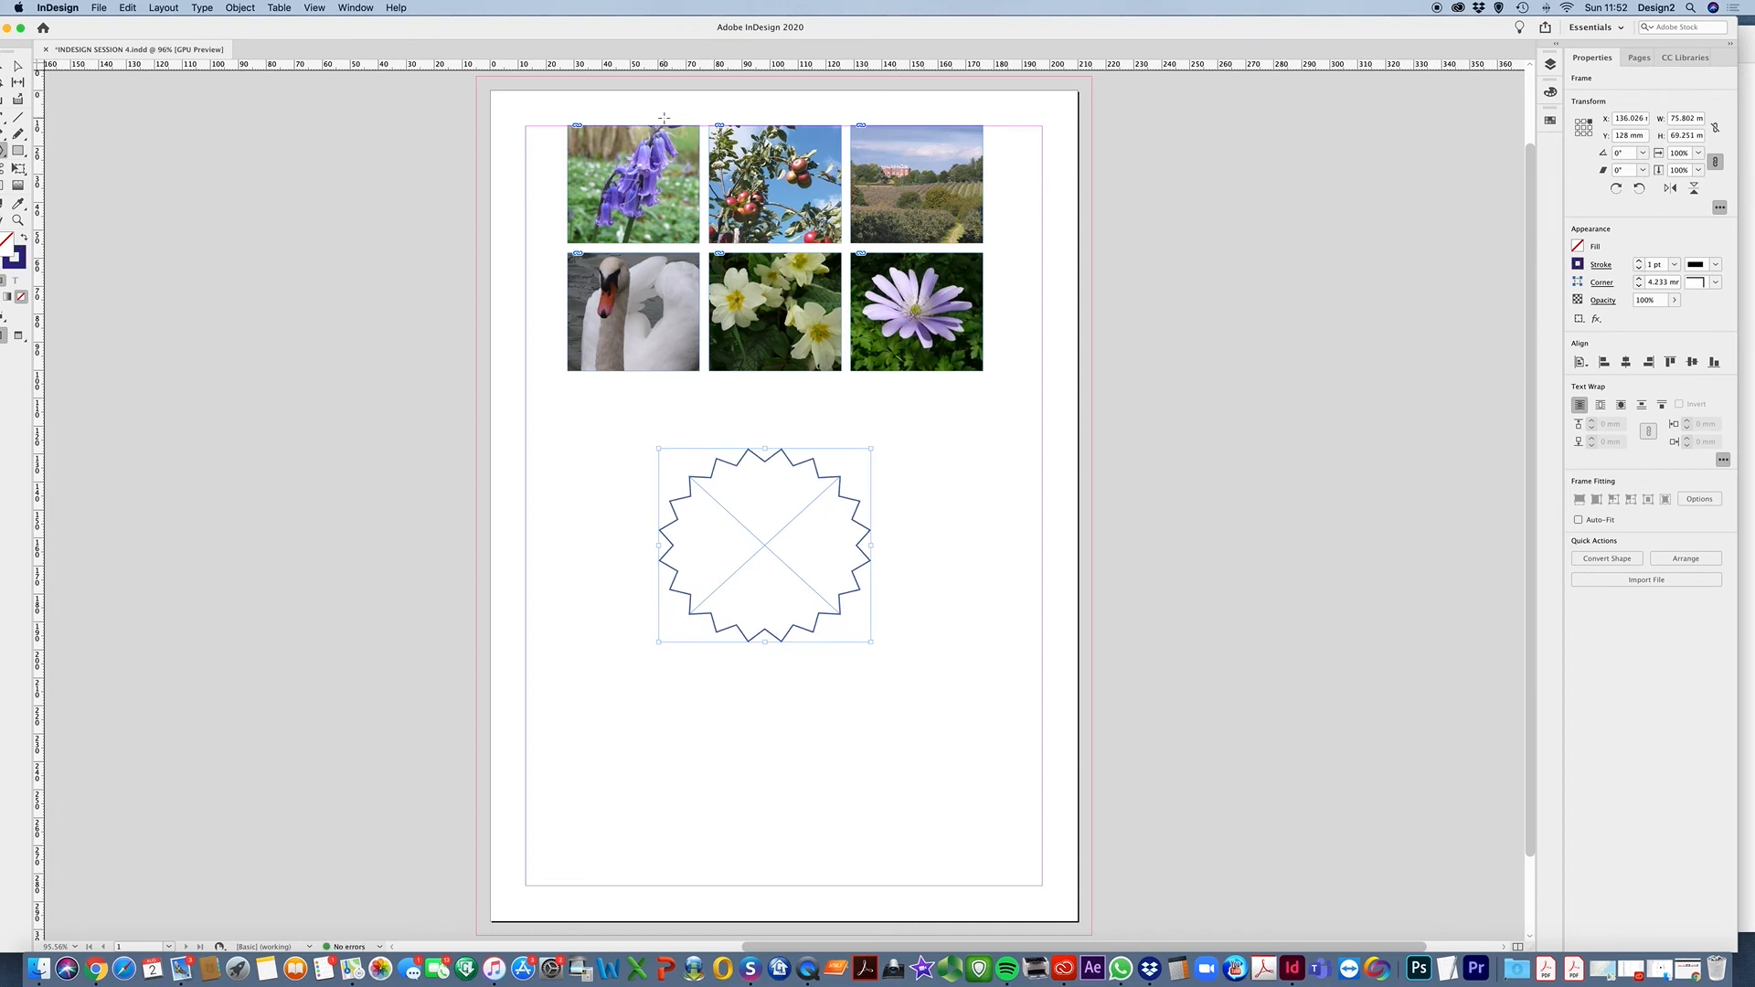
drag(424, 32, 522, 36)
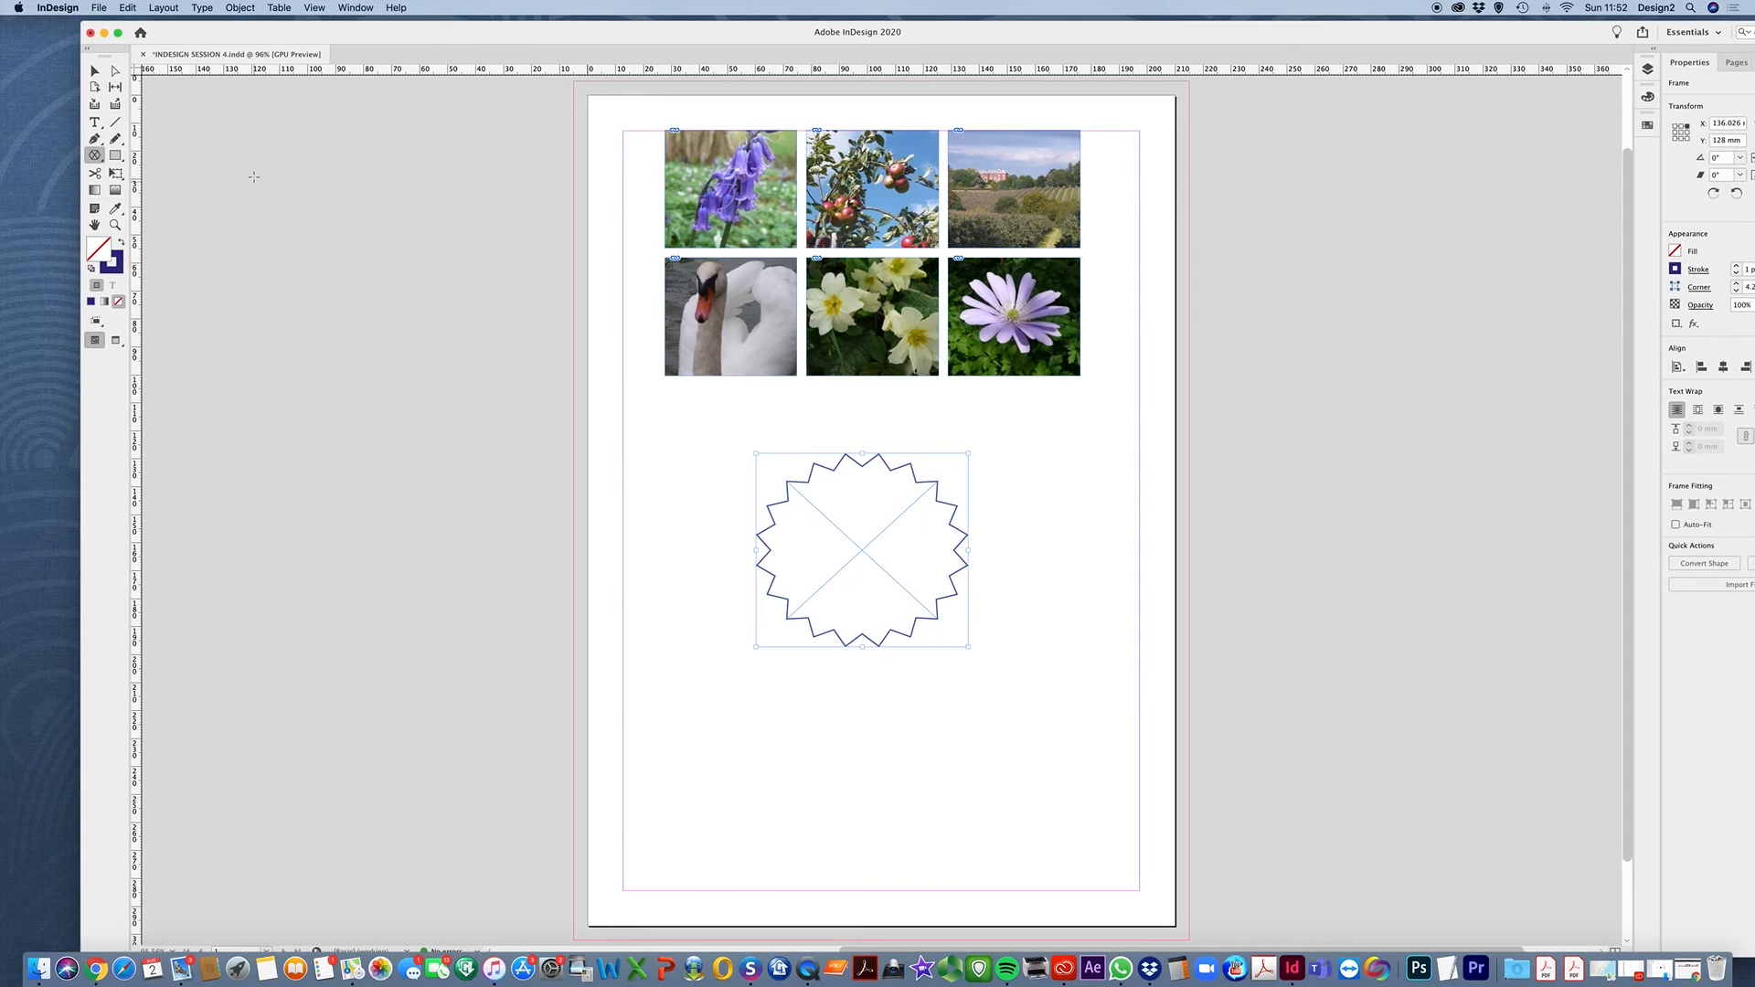
Reshape the star frame with Direct Selection by pulling two right-hand points and two left-hand points outward into long spikes
click(115, 72)
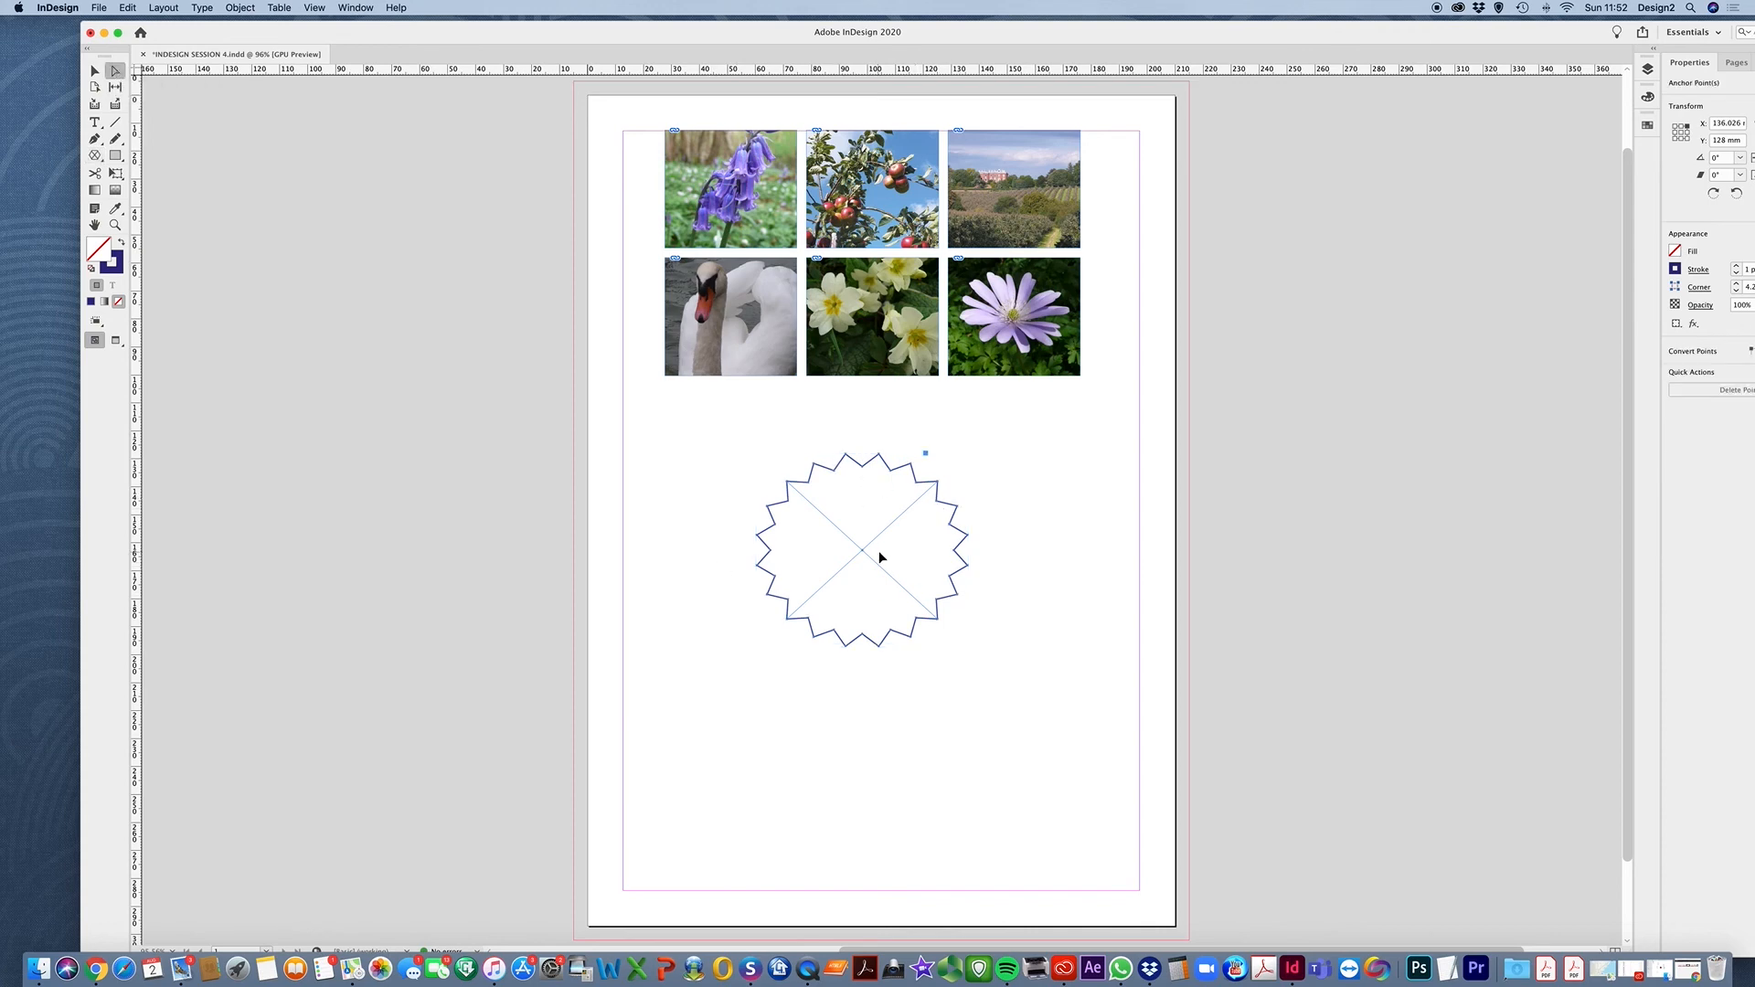
key(super+equal)
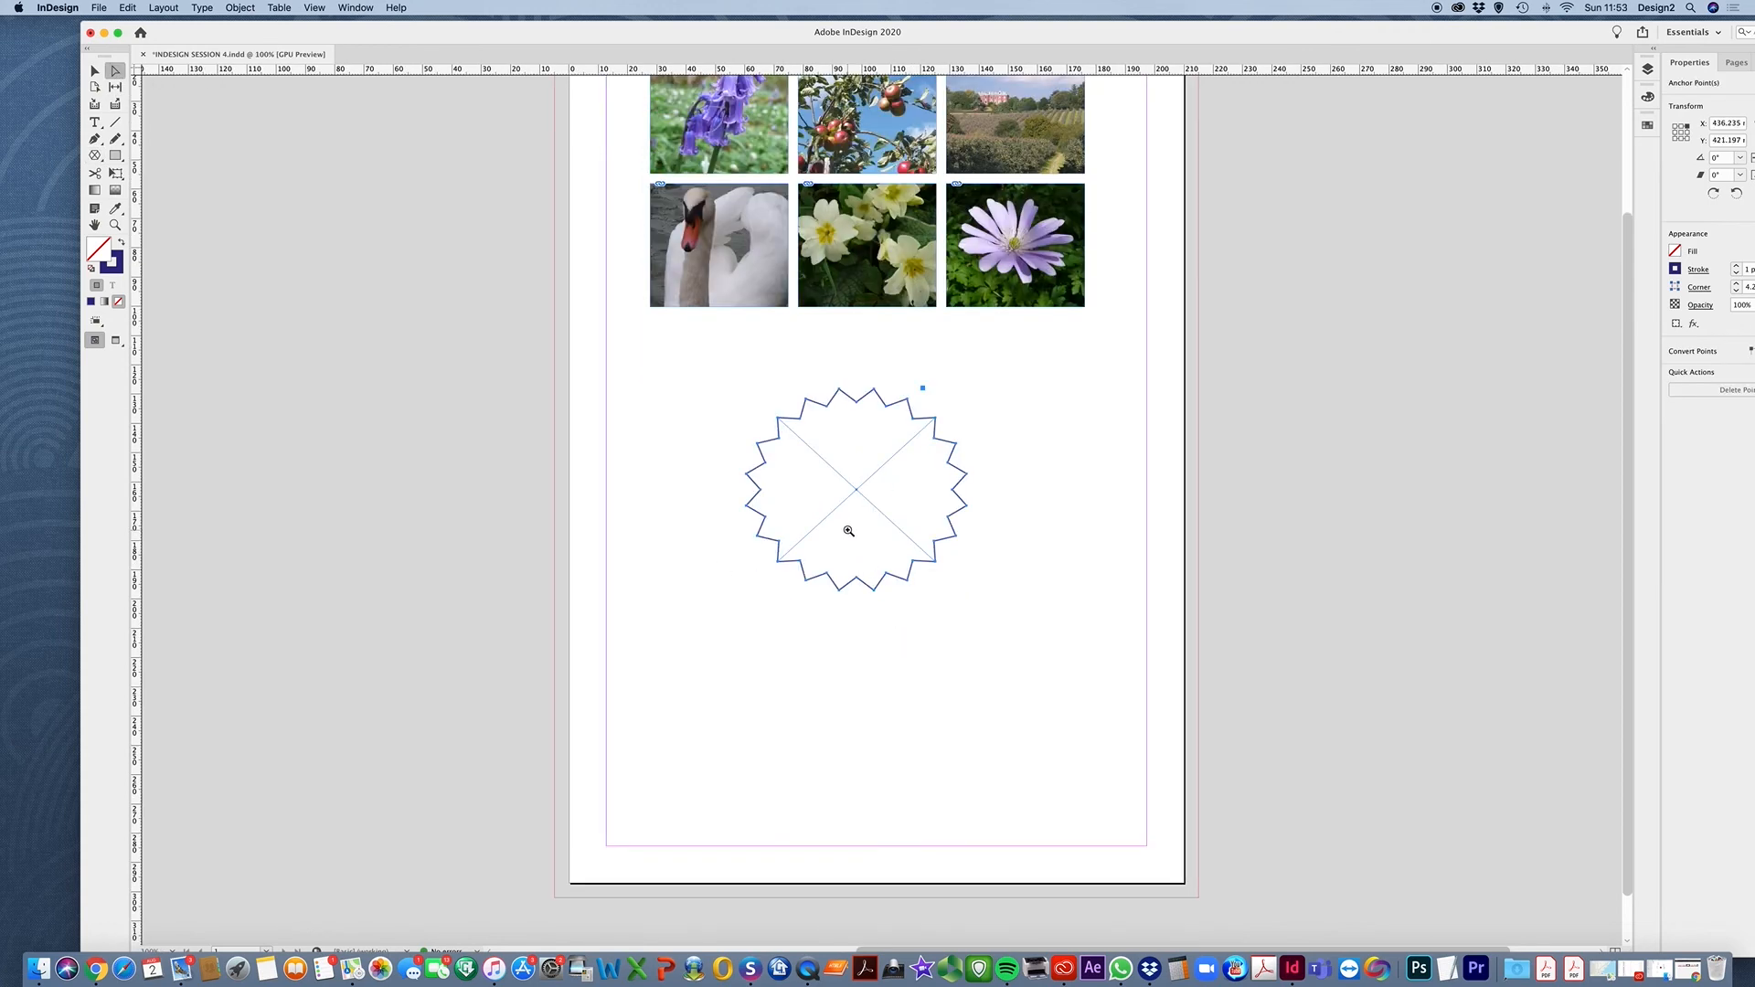
key(super+equal)
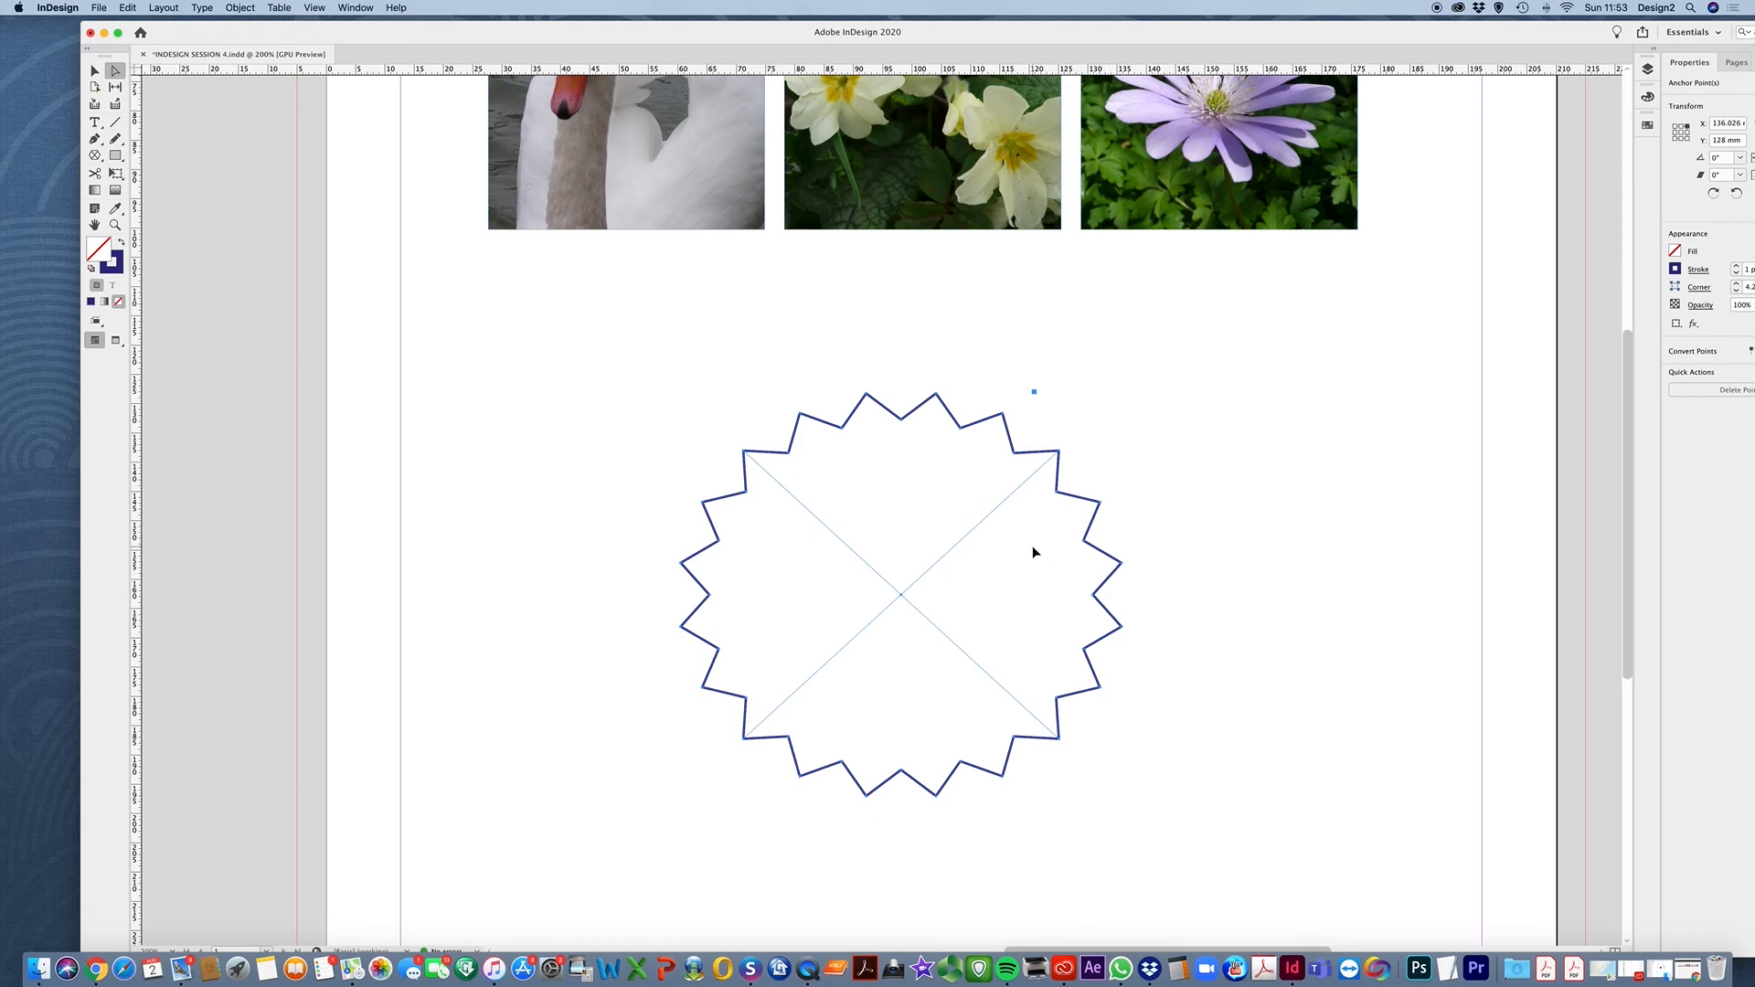
click(1216, 358)
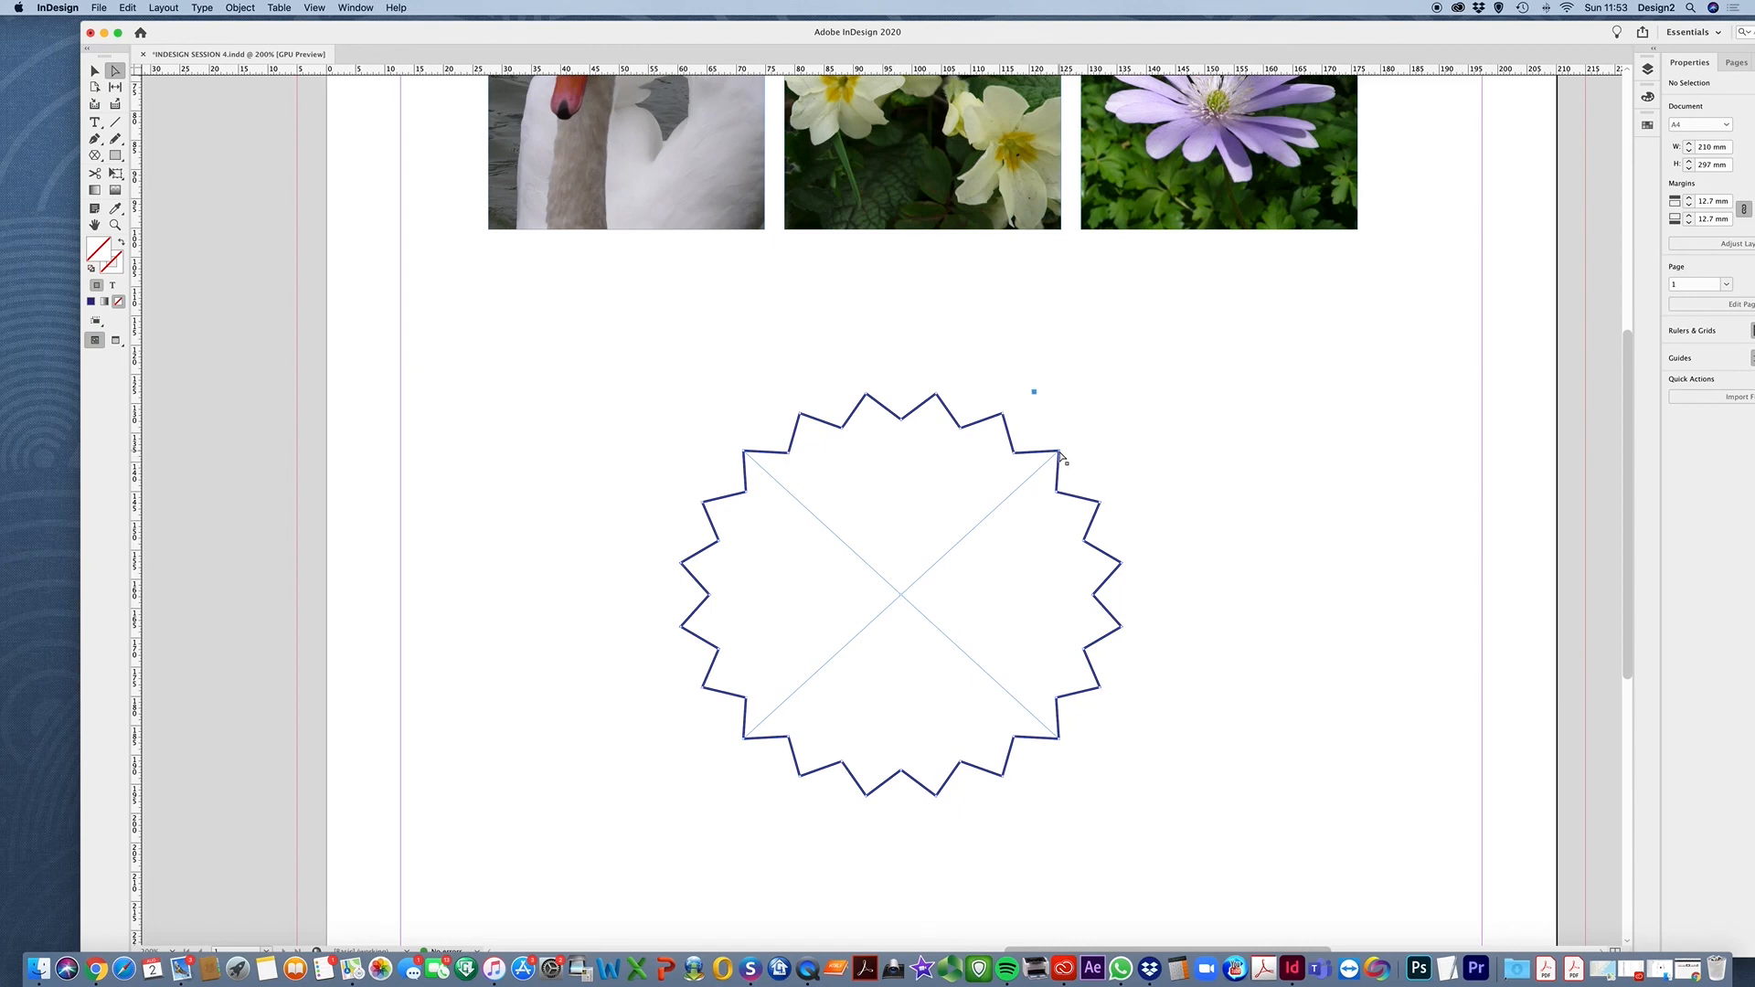
click(1059, 452)
drag(1059, 453, 1129, 393)
drag(1122, 566, 1213, 553)
drag(681, 631, 567, 647)
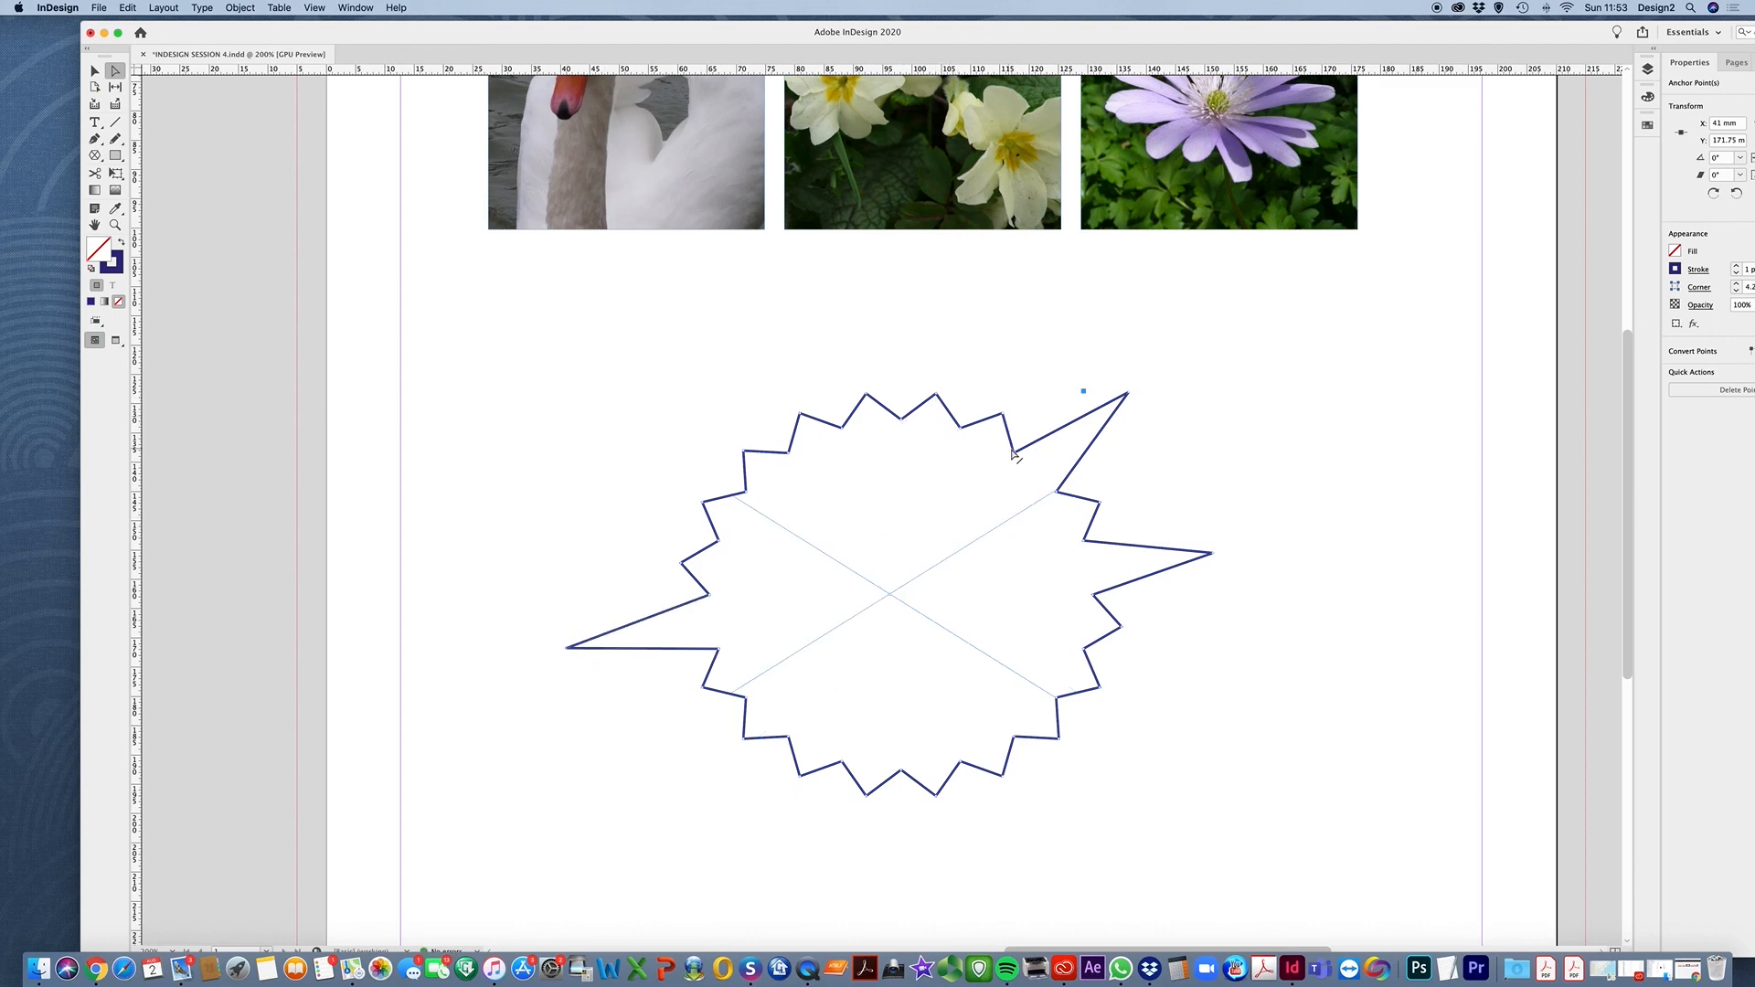
click(682, 565)
drag(682, 565, 610, 540)
click(582, 412)
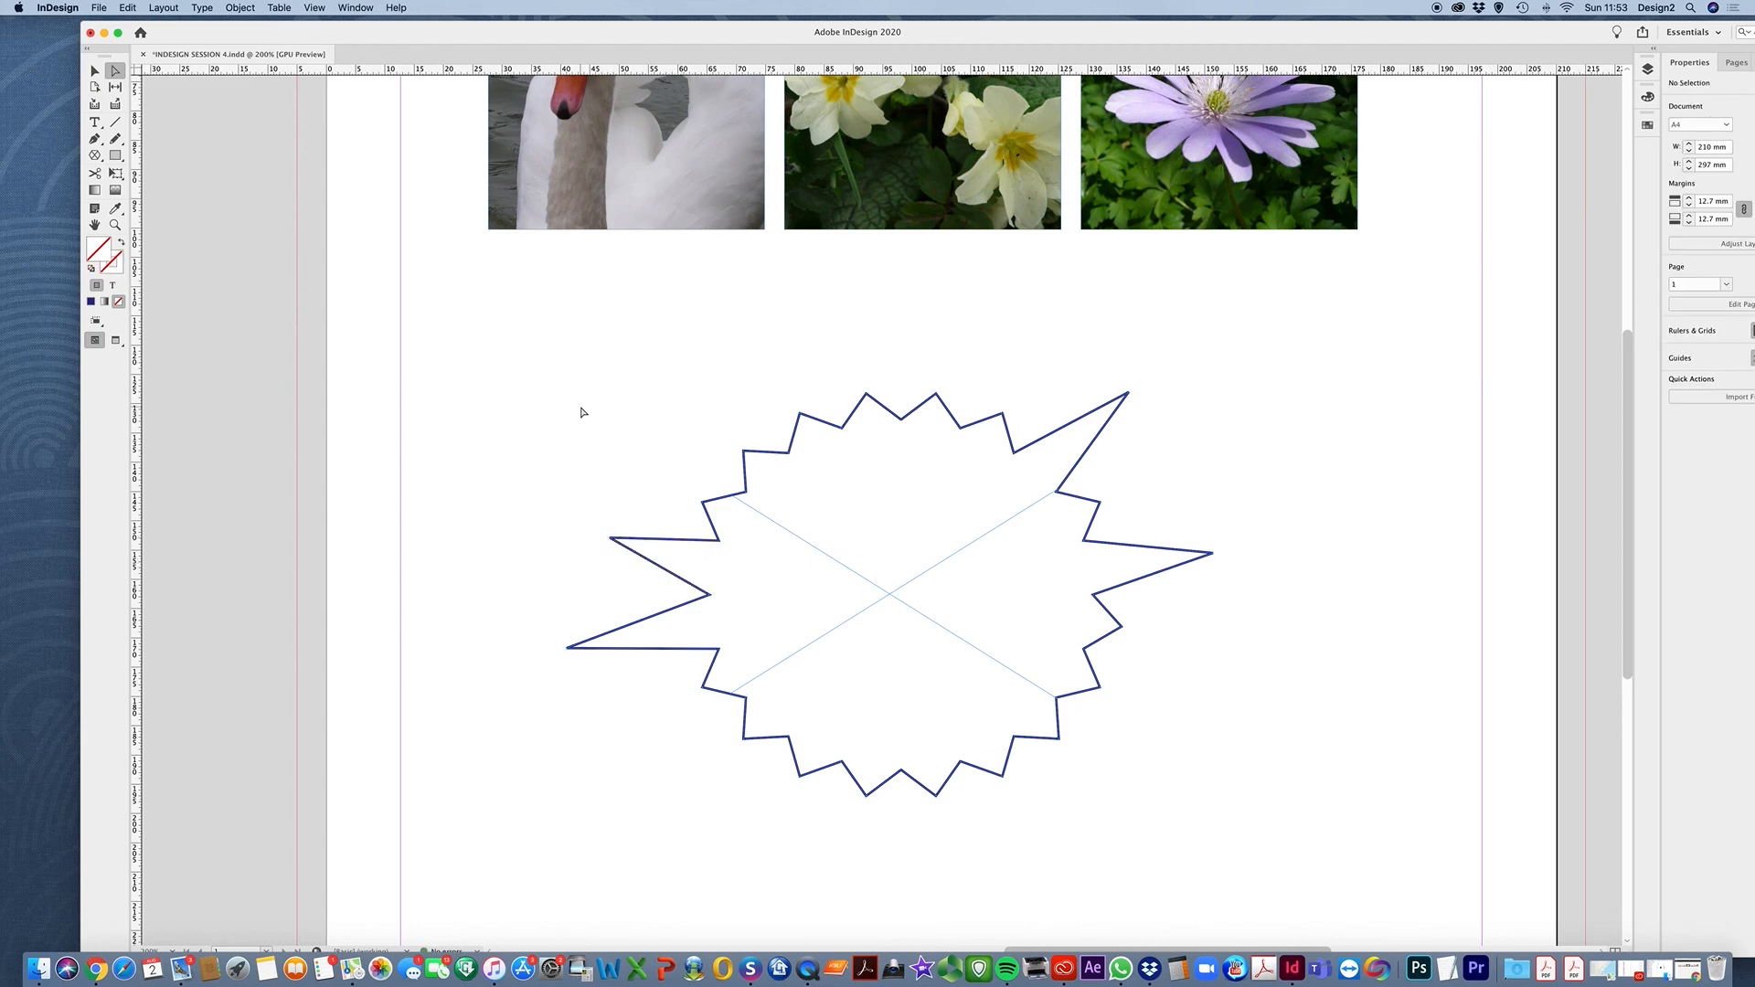